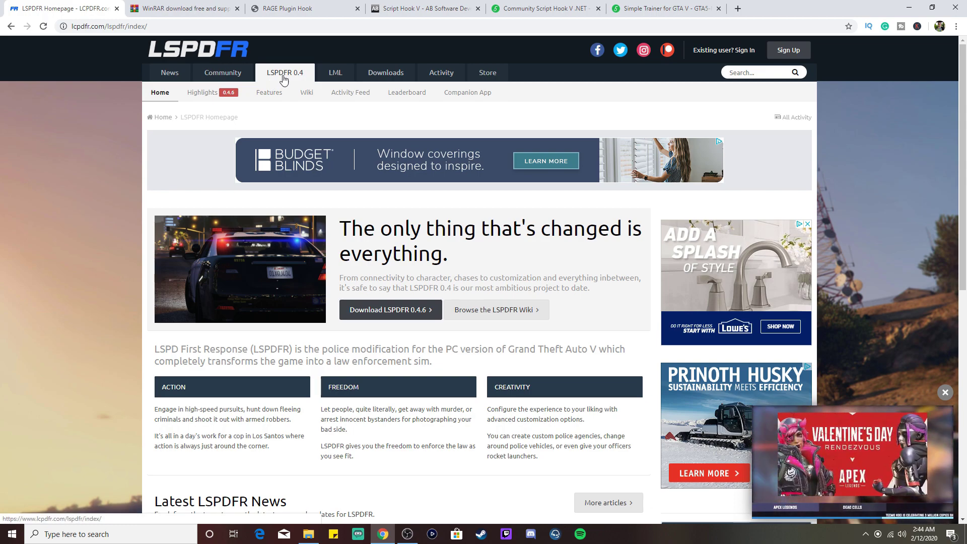
Open the LSPDFR 0.4.6 download page from the LSPDFR homepage and find its file download option
{"action": "left_click", "coordinate": [284, 76]}
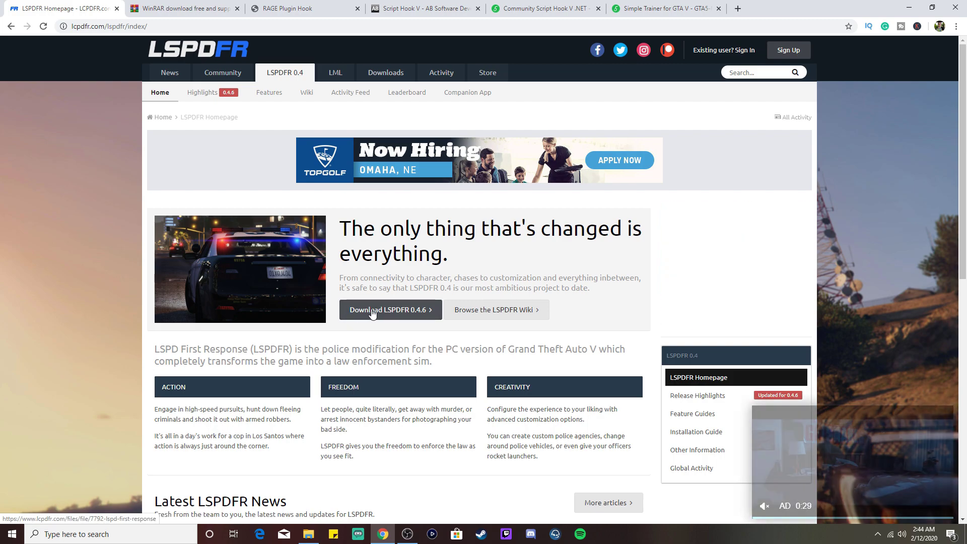
{"action": "left_click", "coordinate": [399, 313]}
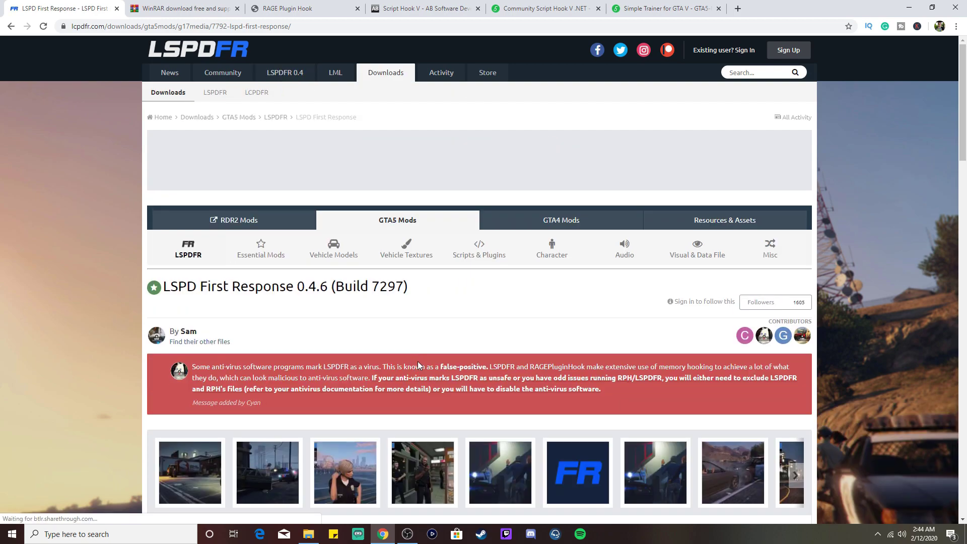
{"action": "scroll", "coordinate": [418, 361], "scroll_direction": "down", "scroll_amount": 7}
{"action": "scroll", "coordinate": [493, 387], "scroll_direction": "down", "scroll_amount": 4}
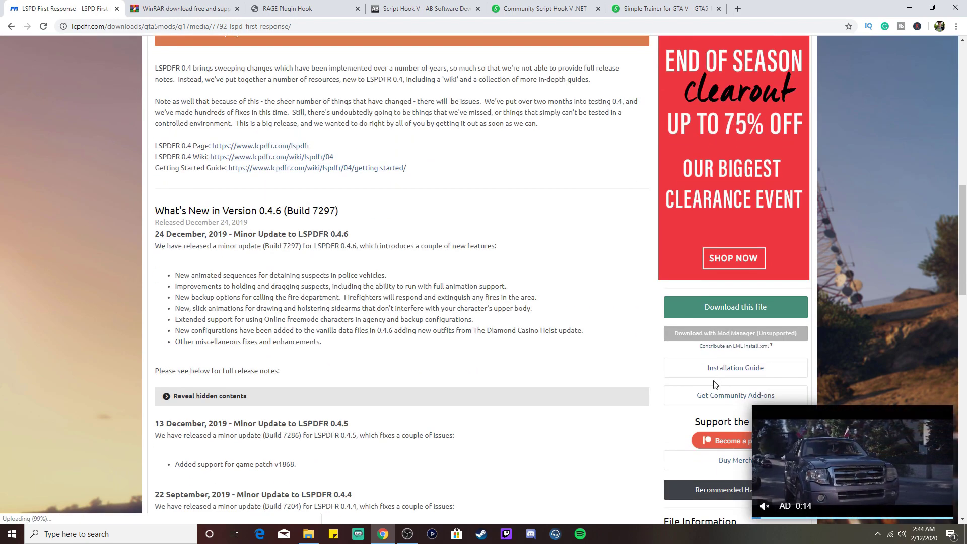
Accept the LSPDFR licence terms and download LSPDFR_046_Manual_Install.zip
{"action": "left_click", "coordinate": [725, 283]}
{"action": "scroll", "coordinate": [677, 398], "scroll_direction": "down", "scroll_amount": 7}
{"action": "scroll", "coordinate": [676, 397], "scroll_direction": "down", "scroll_amount": 10}
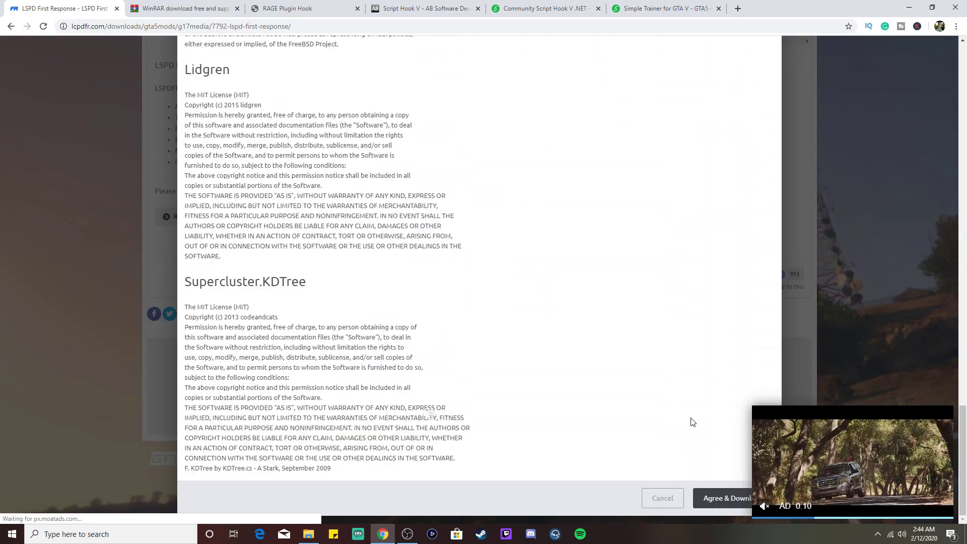
{"action": "left_click", "coordinate": [728, 498]}
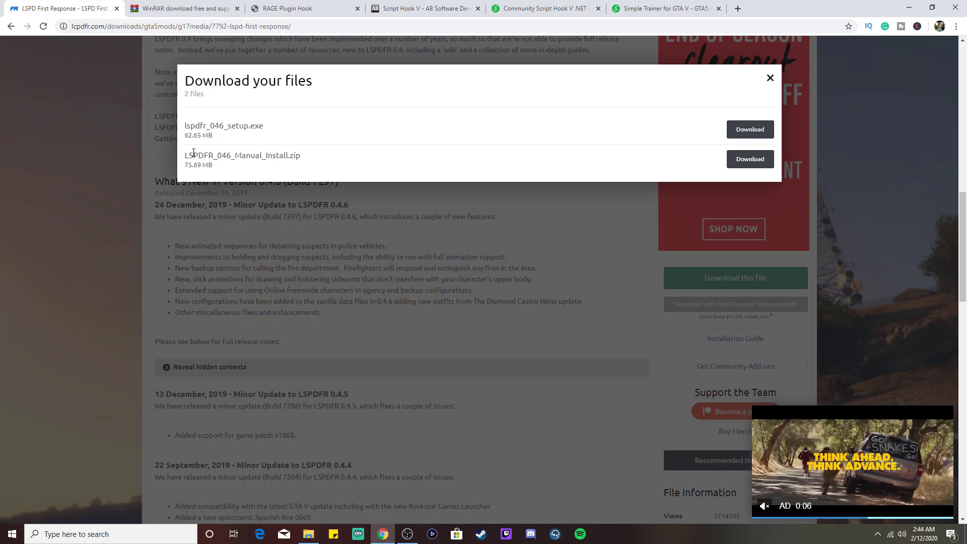
{"action": "left_click", "coordinate": [751, 160]}
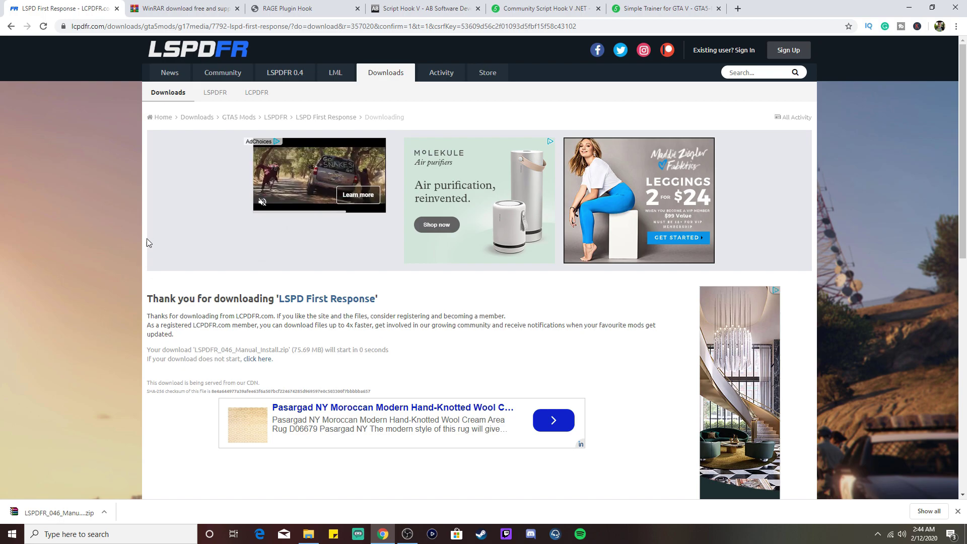
Open the downloaded LSPDFR_046_Manual_Install.zip in WinRAR, dismiss the purchase reminder, and move the archive window aside
{"action": "left_click", "coordinate": [154, 10]}
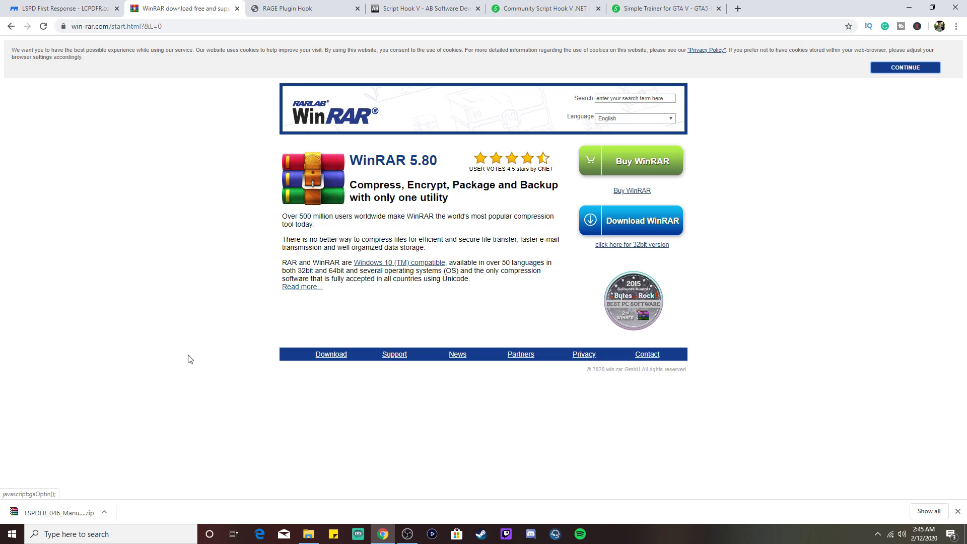
{"action": "key", "text": "ctrl+shift+Tab"}
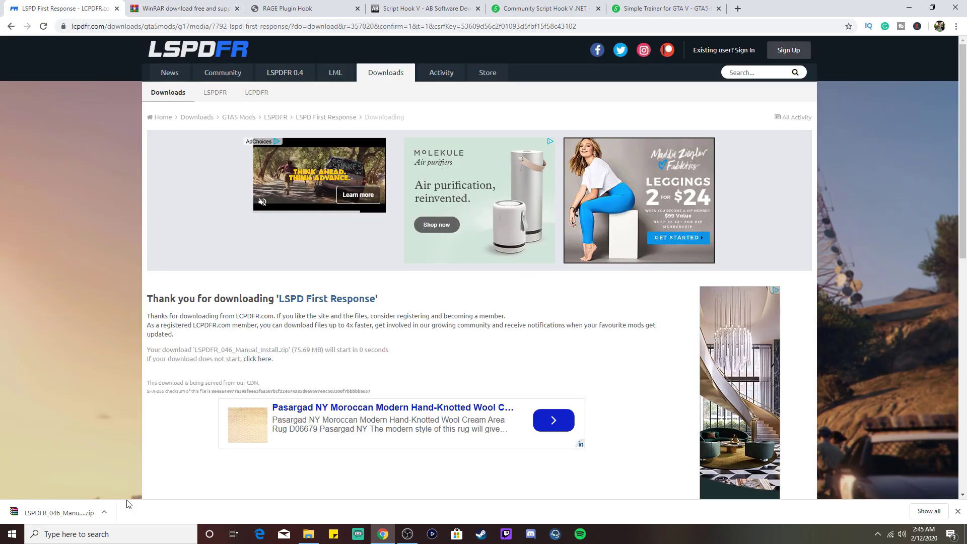
{"action": "left_click", "coordinate": [54, 513]}
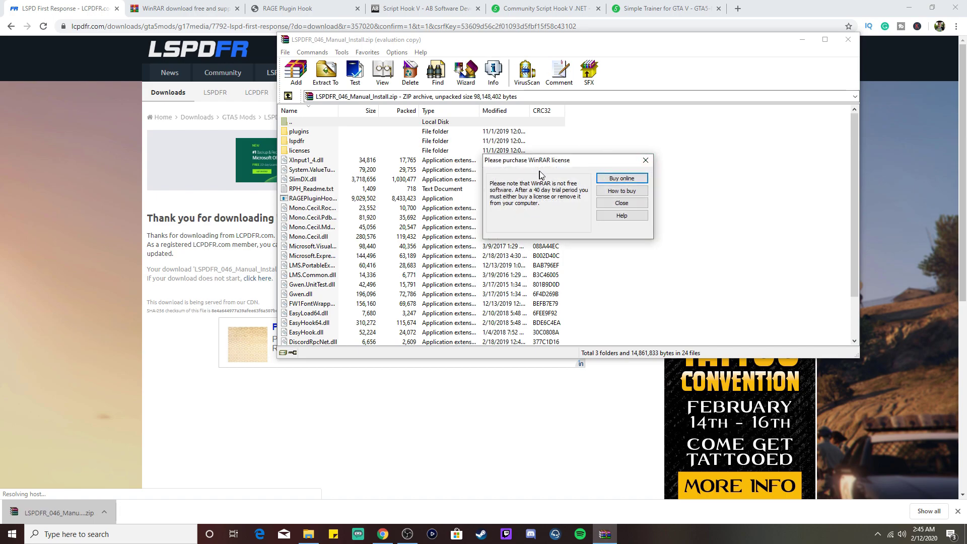
{"action": "left_click", "coordinate": [642, 163]}
{"action": "left_click_drag", "start_coordinate": [455, 46], "coordinate": [580, 80]}
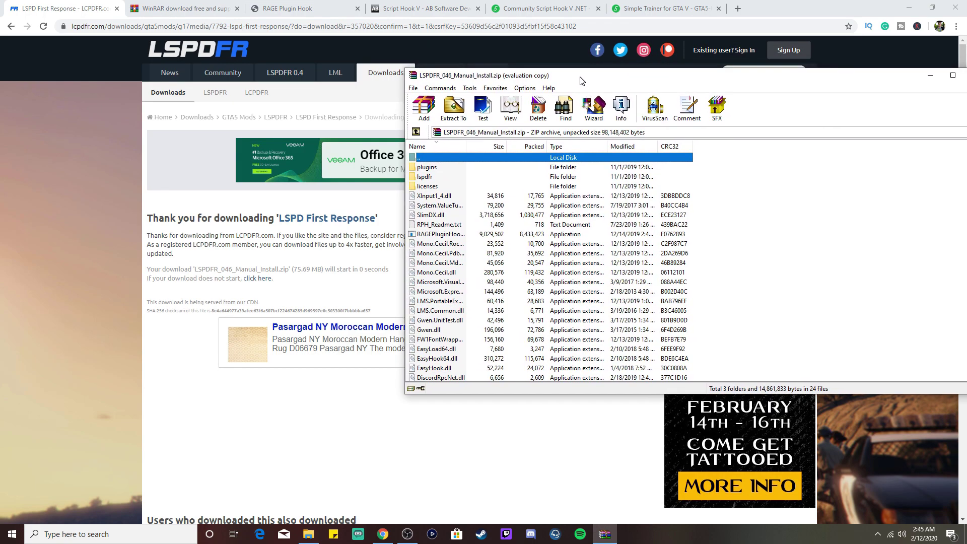
Switch to File Explorer and open the Grand Theft Auto V folder inside Steam's common folder
{"action": "left_click", "coordinate": [318, 535]}
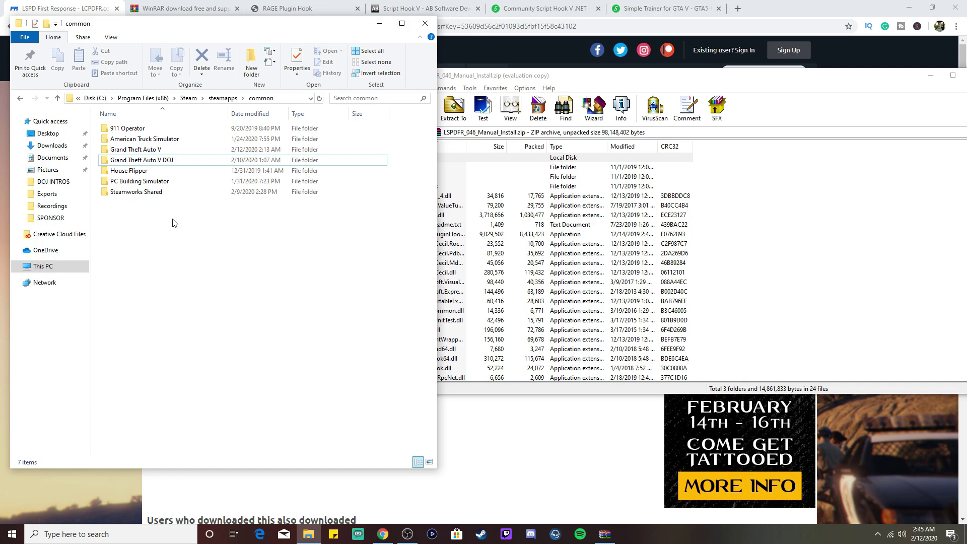
{"action": "right_click", "coordinate": [164, 151]}
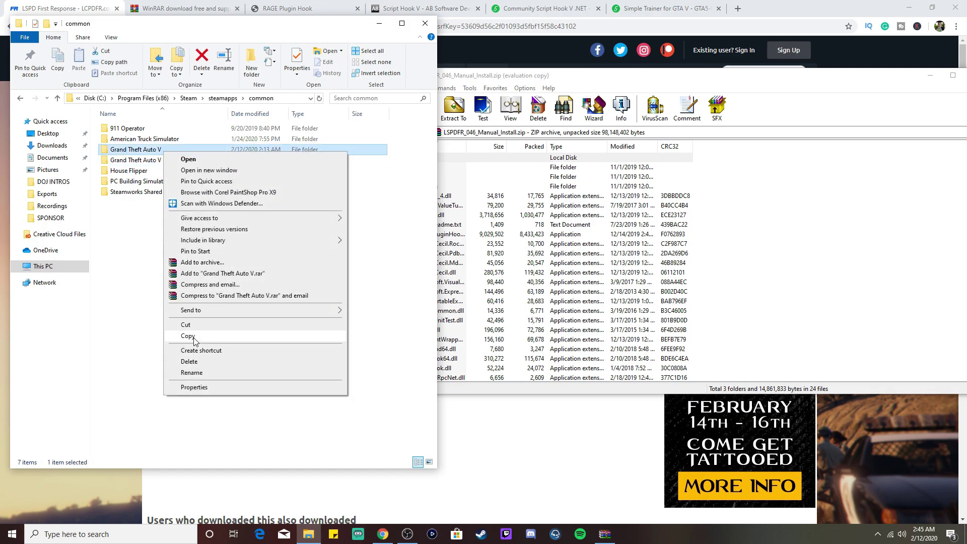
{"action": "left_click", "coordinate": [106, 287]}
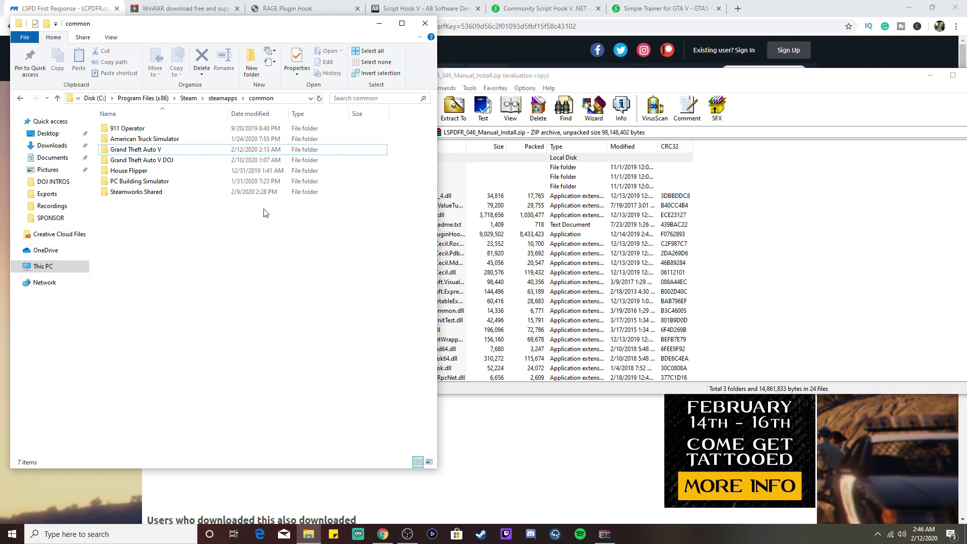
{"action": "double_click", "coordinate": [154, 150]}
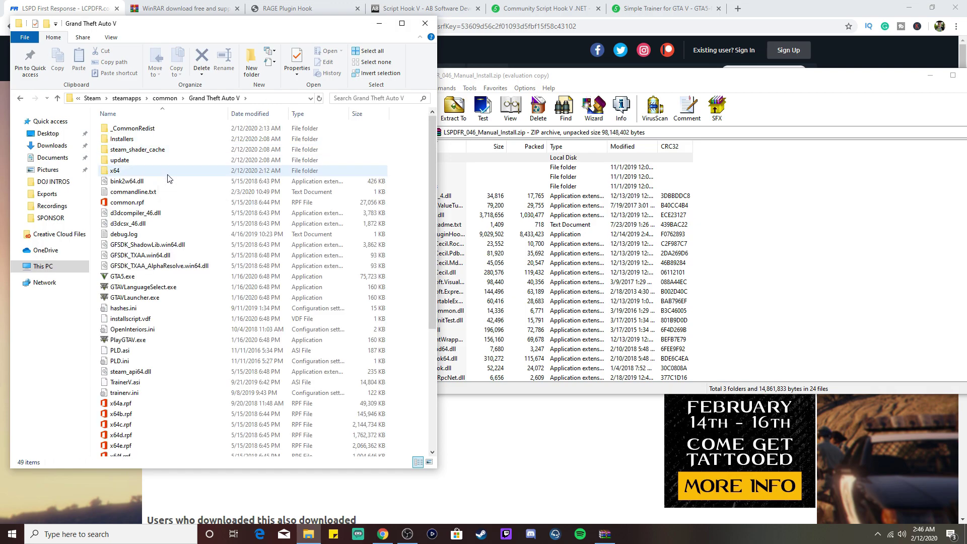
{"action": "scroll", "coordinate": [185, 255], "scroll_direction": "down", "scroll_amount": 6}
{"action": "left_click_drag", "start_coordinate": [434, 332], "coordinate": [433, 162]}
Extract all contents of the LSPDFR archive except the licenses folder into the Grand Theft Auto V folder
{"action": "left_click", "coordinate": [544, 74]}
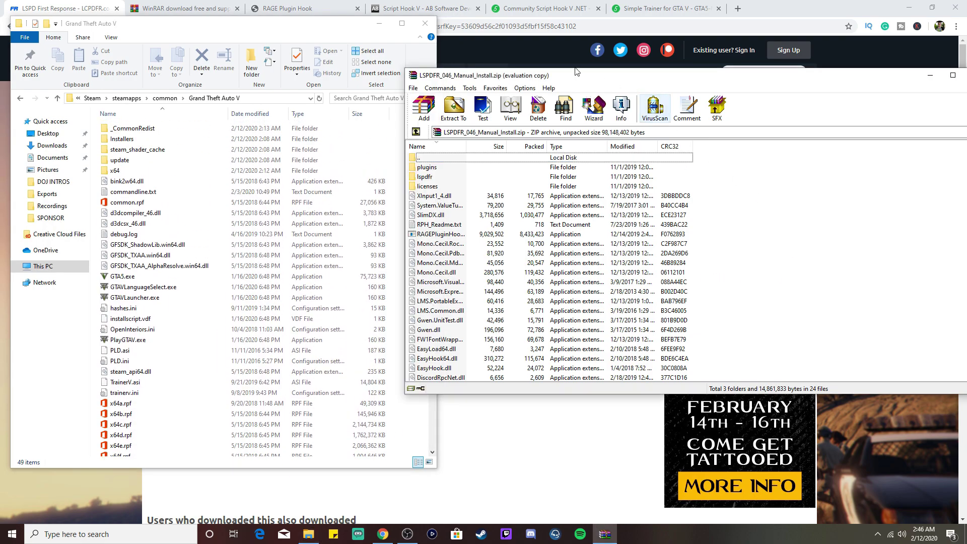
{"action": "left_click_drag", "start_coordinate": [542, 79], "coordinate": [575, 59]}
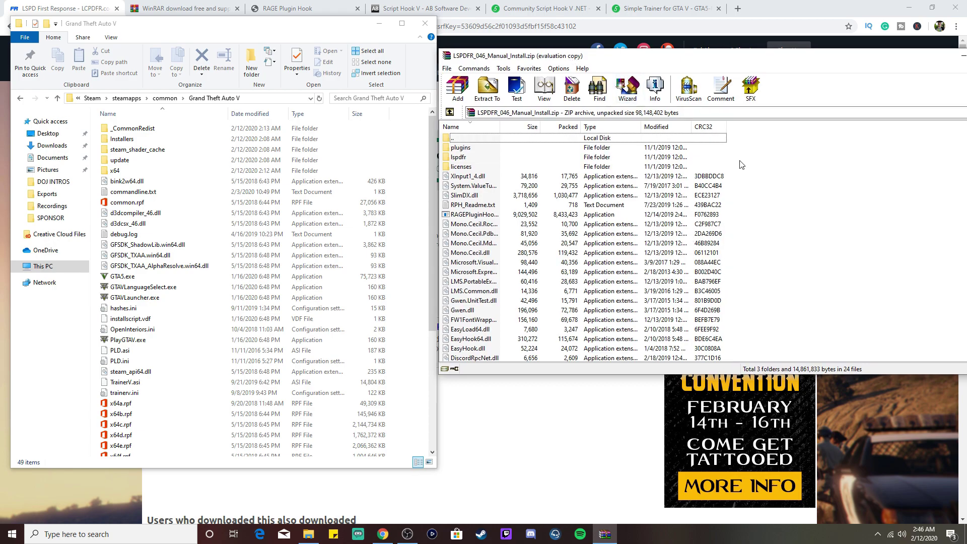
{"action": "key", "text": "ctrl+a"}
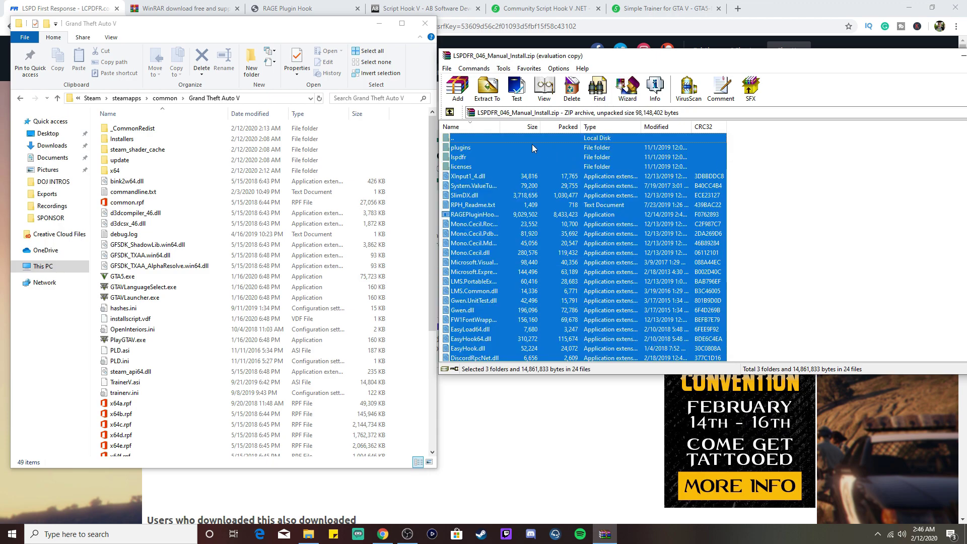
{"action": "left_click", "coordinate": [468, 168], "text": "ctrl"}
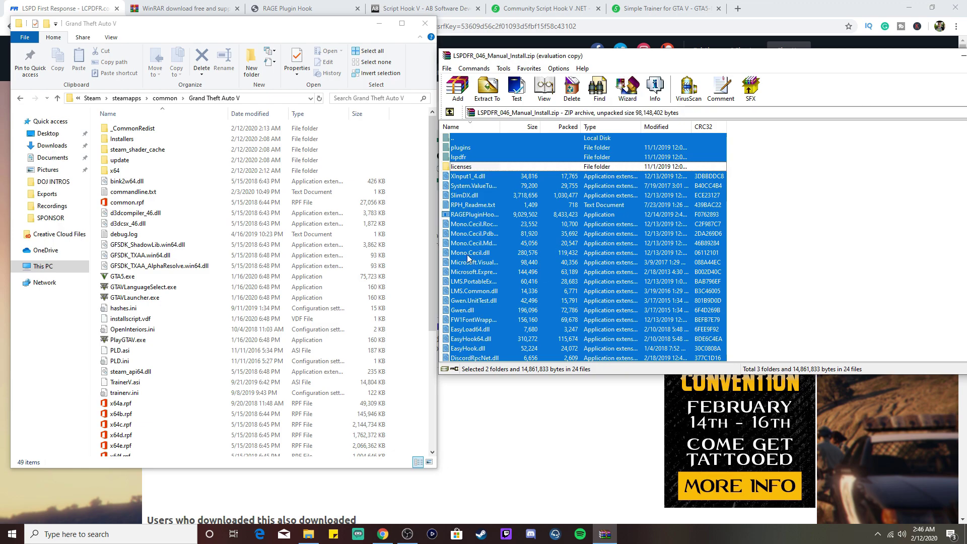
{"action": "scroll", "coordinate": [567, 262], "scroll_direction": "down", "scroll_amount": 2}
{"action": "scroll", "coordinate": [550, 302], "scroll_direction": "up", "scroll_amount": 2}
{"action": "left_click_drag", "start_coordinate": [544, 256], "coordinate": [215, 262]}
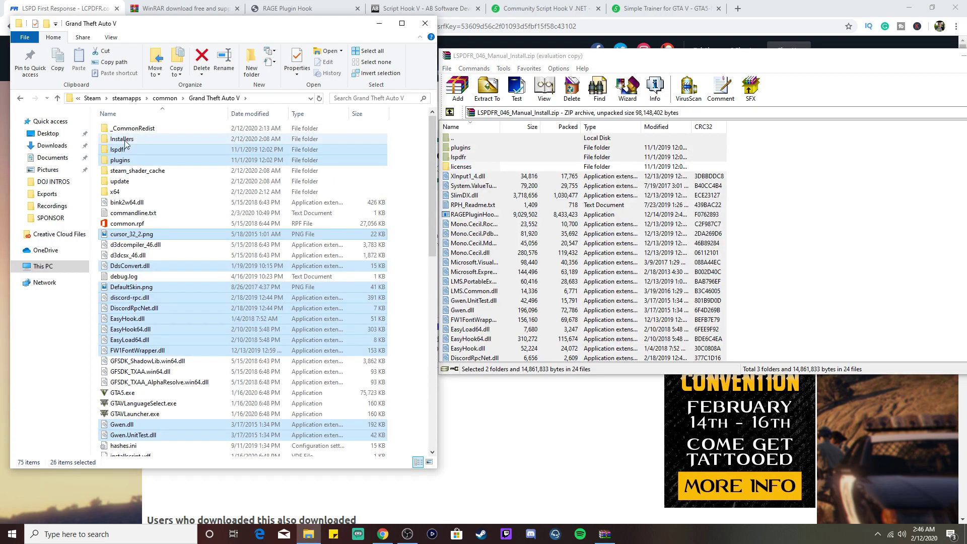
Check the Grand Theft Auto V folder for the extracted LSPDFR and RAGE Plugin Hook files
{"action": "left_click", "coordinate": [408, 268]}
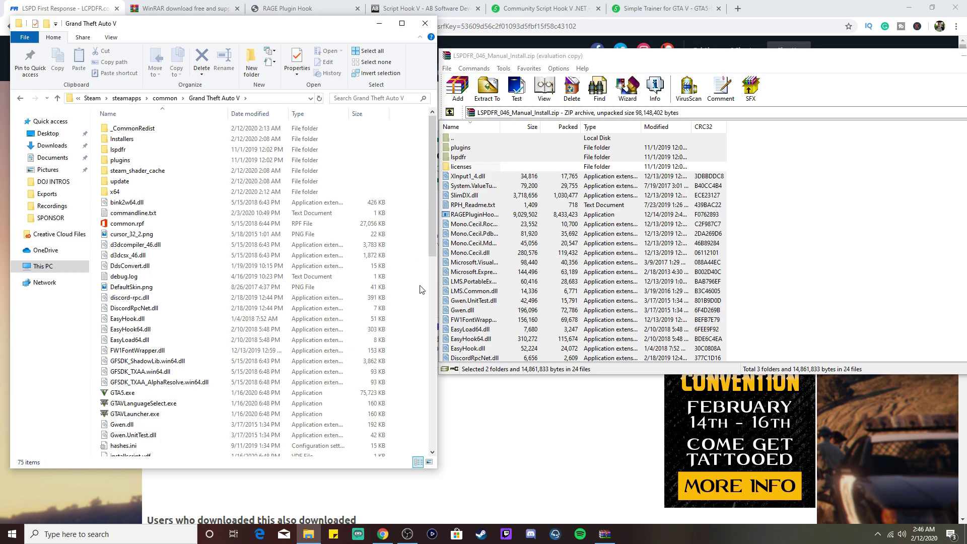
{"action": "scroll", "coordinate": [211, 367], "scroll_direction": "down", "scroll_amount": 15}
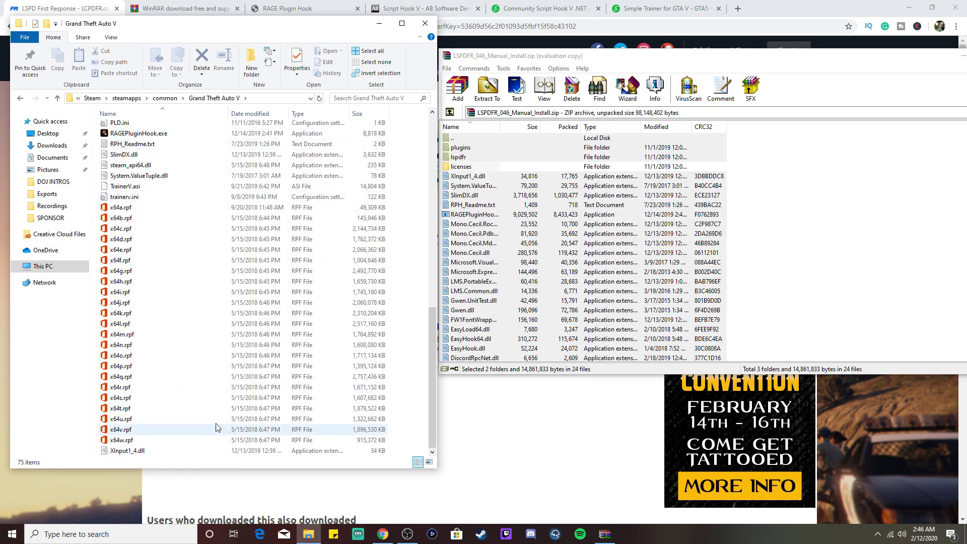
{"action": "scroll", "coordinate": [239, 393], "scroll_direction": "up", "scroll_amount": 7}
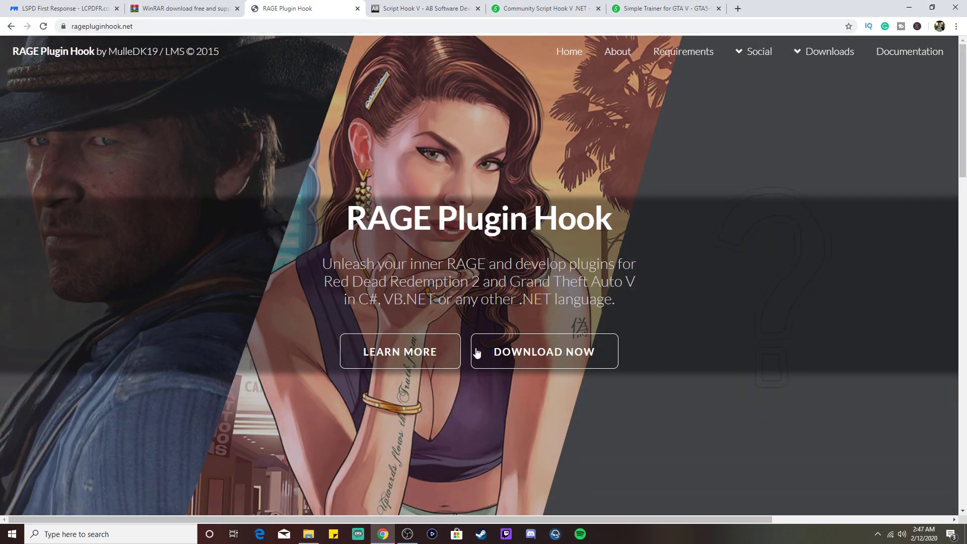
{"action": "left_click", "coordinate": [309, 534]}
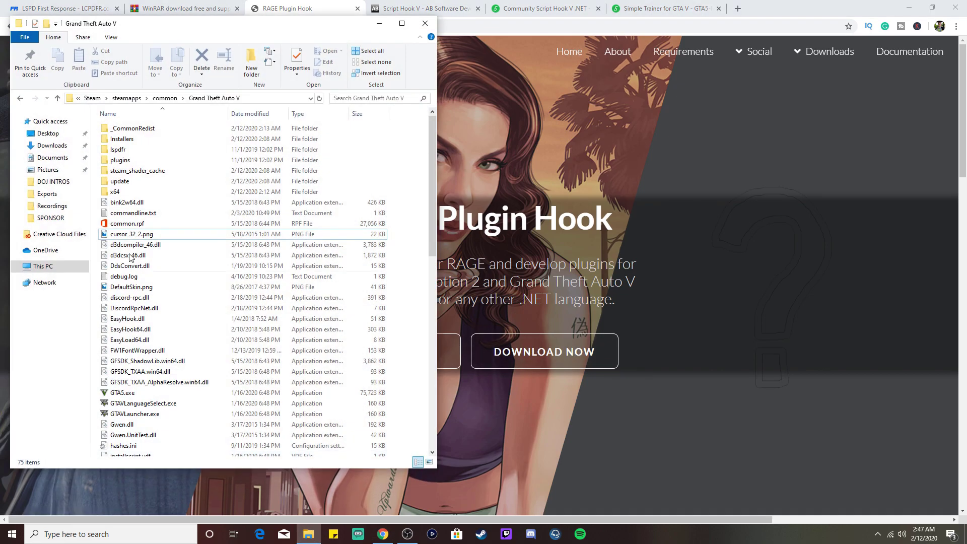
{"action": "scroll", "coordinate": [205, 300], "scroll_direction": "down", "scroll_amount": 13}
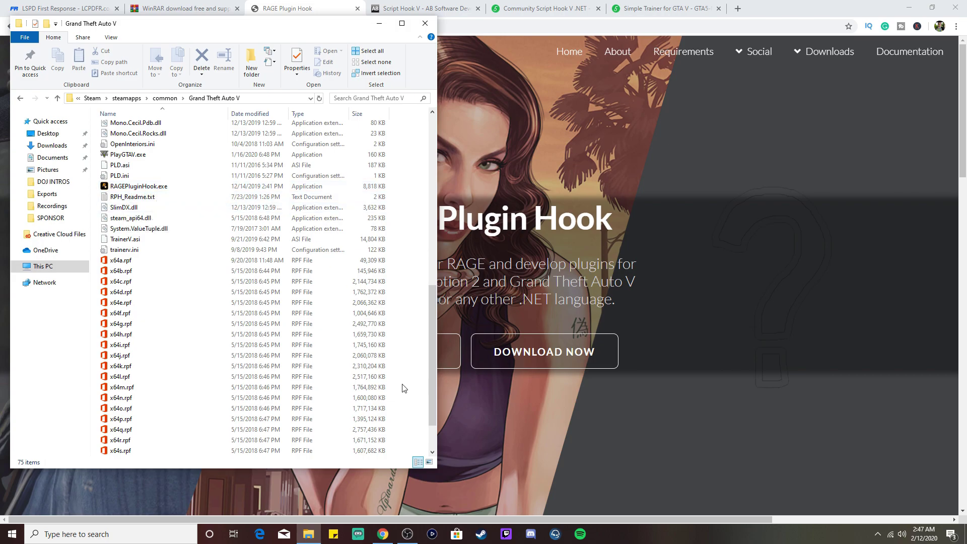
{"action": "scroll", "coordinate": [404, 388], "scroll_direction": "up", "scroll_amount": 8}
{"action": "left_click", "coordinate": [379, 23]}
Download RAGE Plugin Hook 1.74.1261.16020 for Grand Theft Auto V (Legacy) from the RAGE Plugin Hook site
{"action": "left_click", "coordinate": [533, 362]}
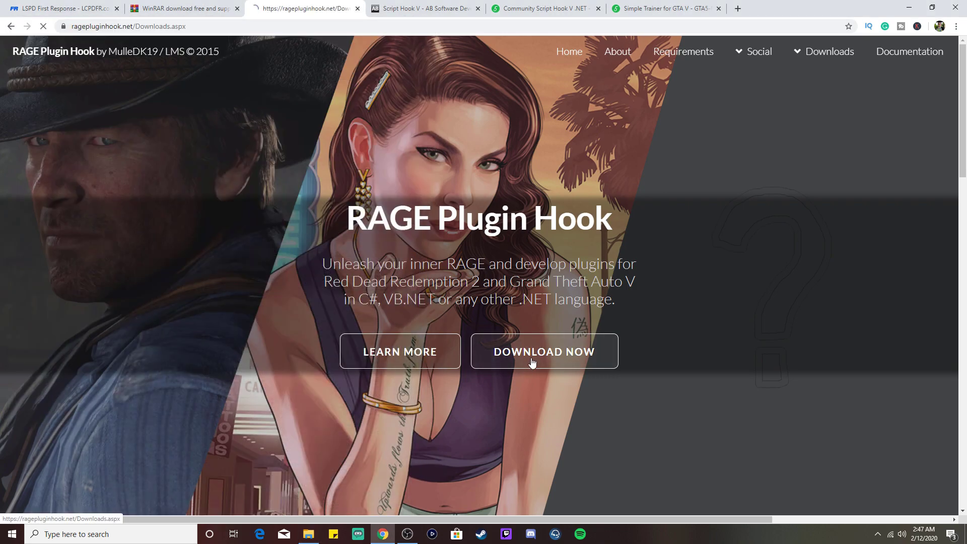
{"action": "left_click", "coordinate": [387, 283]}
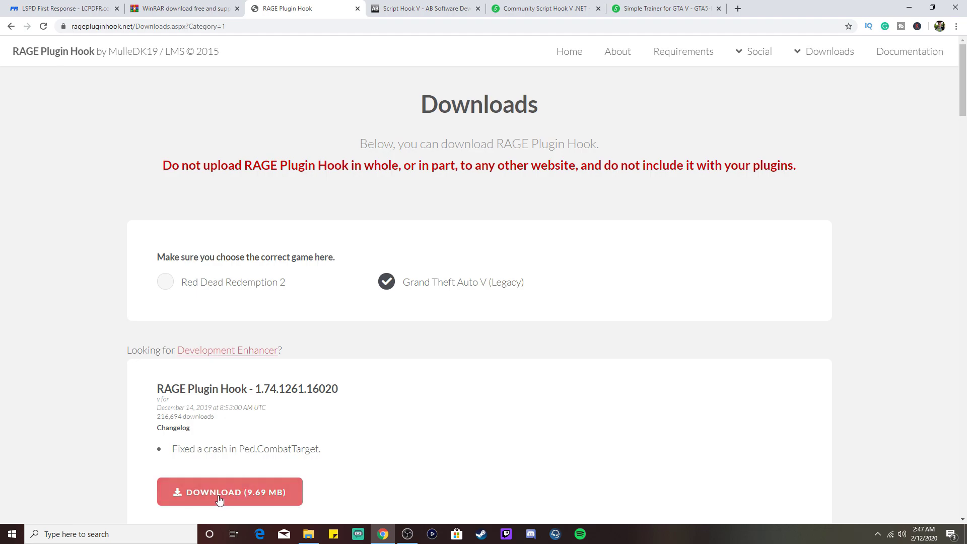
{"action": "left_click", "coordinate": [218, 497]}
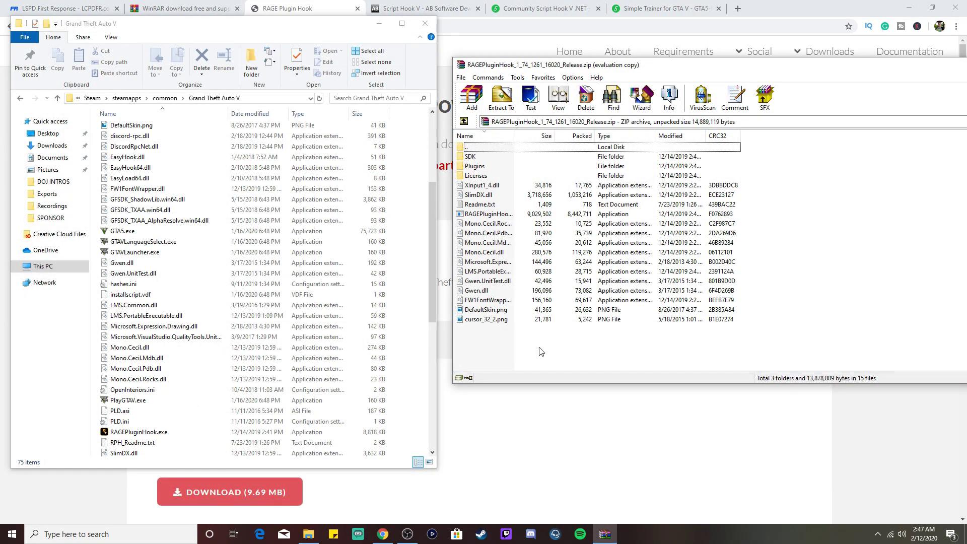
Extract the RAGE Plugin Hook archive, except the SDK and Licenses folders, into the Grand Theft Auto V folder, replacing existing files
{"action": "left_click_drag", "start_coordinate": [536, 351], "coordinate": [492, 158]}
{"action": "left_click", "coordinate": [481, 157], "text": "ctrl"}
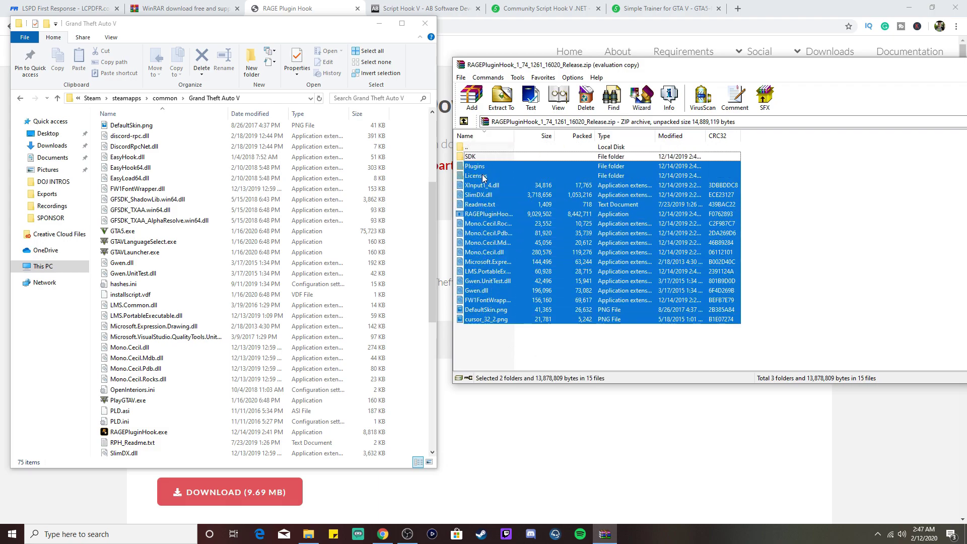
{"action": "left_click", "coordinate": [483, 176], "text": "ctrl"}
{"action": "left_click_drag", "start_coordinate": [531, 219], "coordinate": [413, 330]}
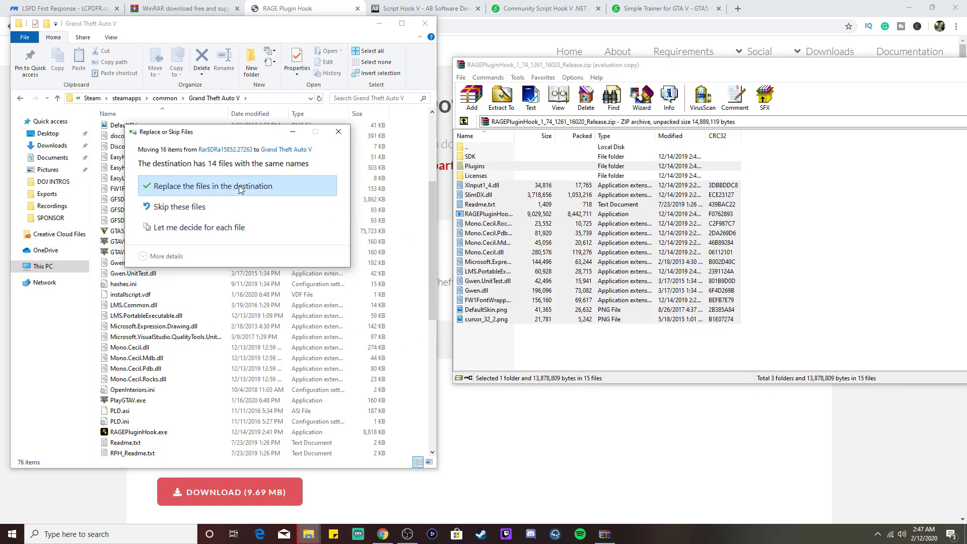
{"action": "left_click", "coordinate": [238, 186]}
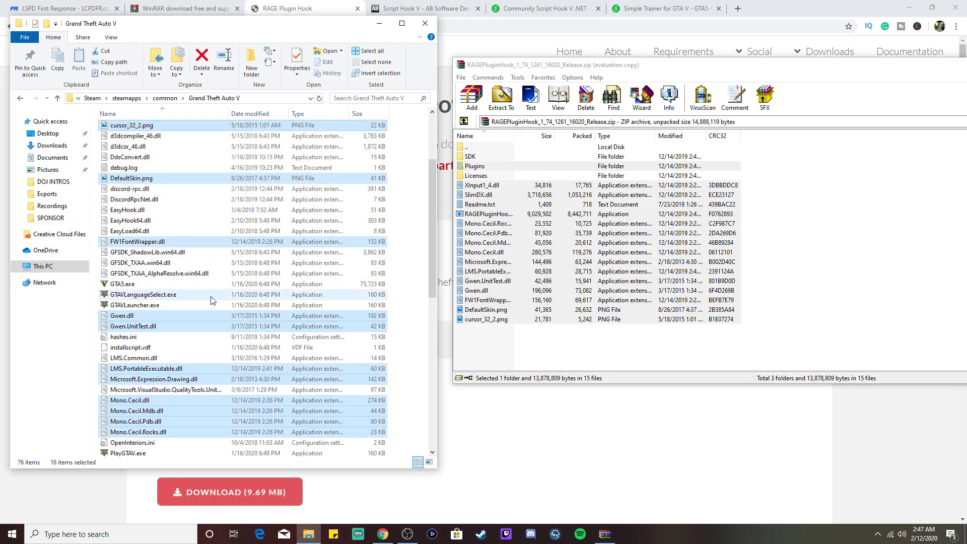
{"action": "scroll", "coordinate": [224, 295], "scroll_direction": "up", "scroll_amount": 4}
{"action": "scroll", "coordinate": [248, 286], "scroll_direction": "down", "scroll_amount": 13}
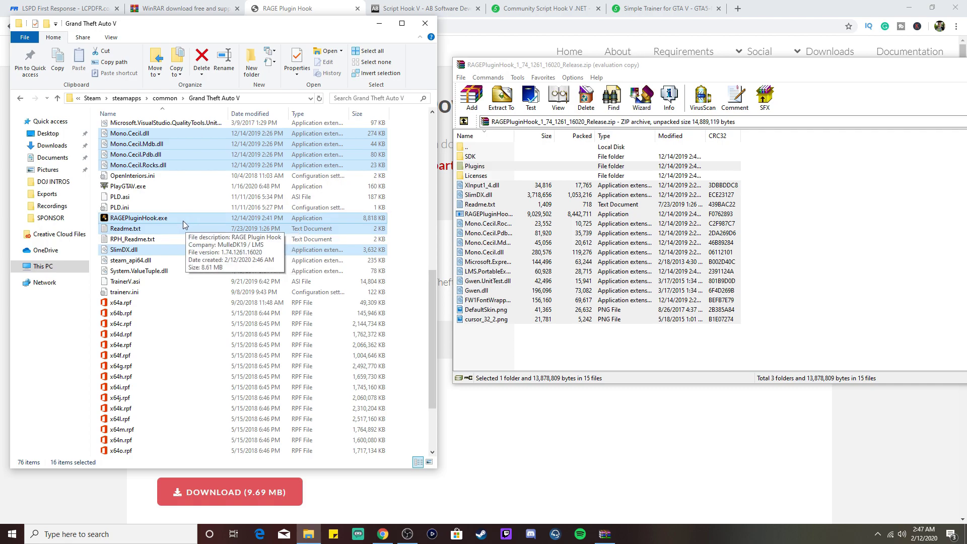
{"action": "left_click", "coordinate": [195, 218]}
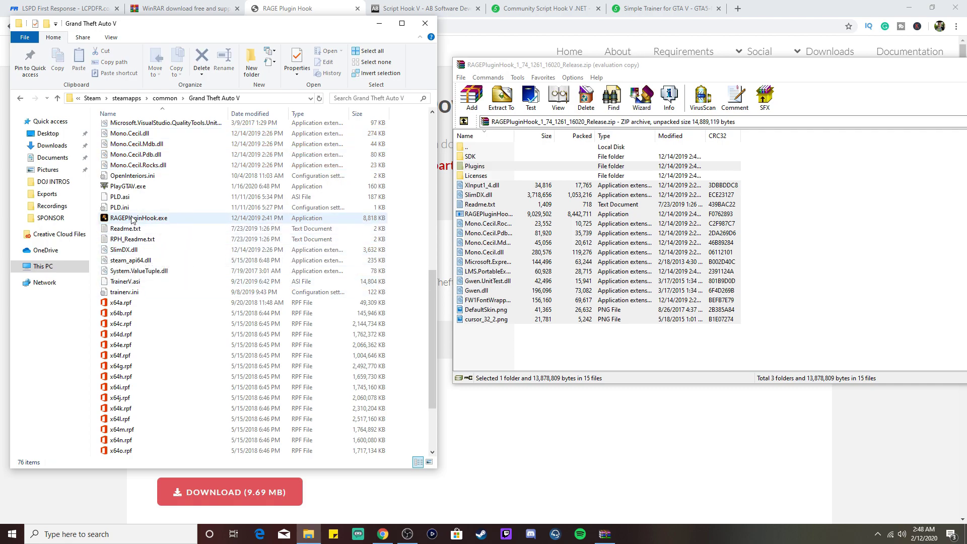
{"action": "scroll", "coordinate": [132, 220], "scroll_direction": "up", "scroll_amount": 15}
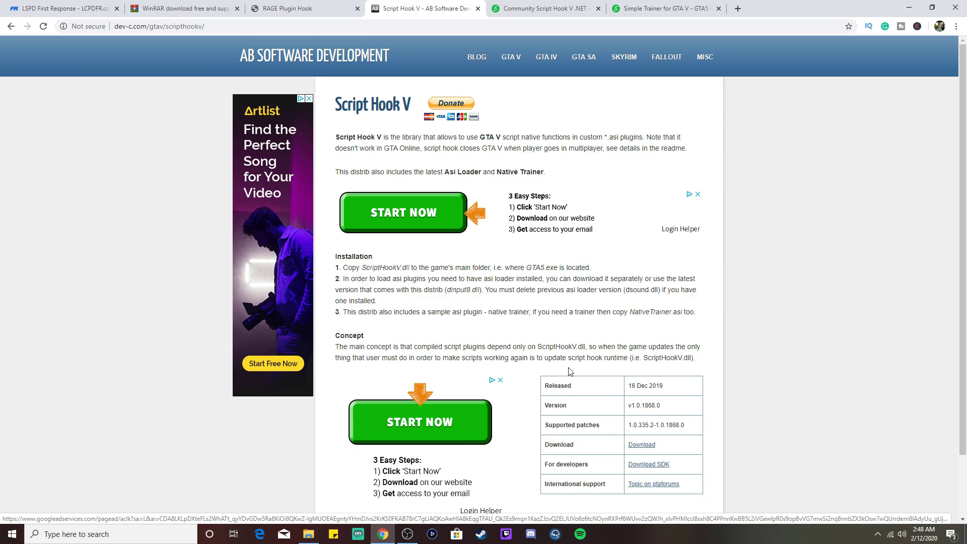
Download Script Hook V v1.0.1868.0 and open the ScriptHookV_1.0.1868.0.zip archive
{"action": "scroll", "coordinate": [574, 478], "scroll_direction": "down", "scroll_amount": 2}
{"action": "left_click", "coordinate": [641, 375]}
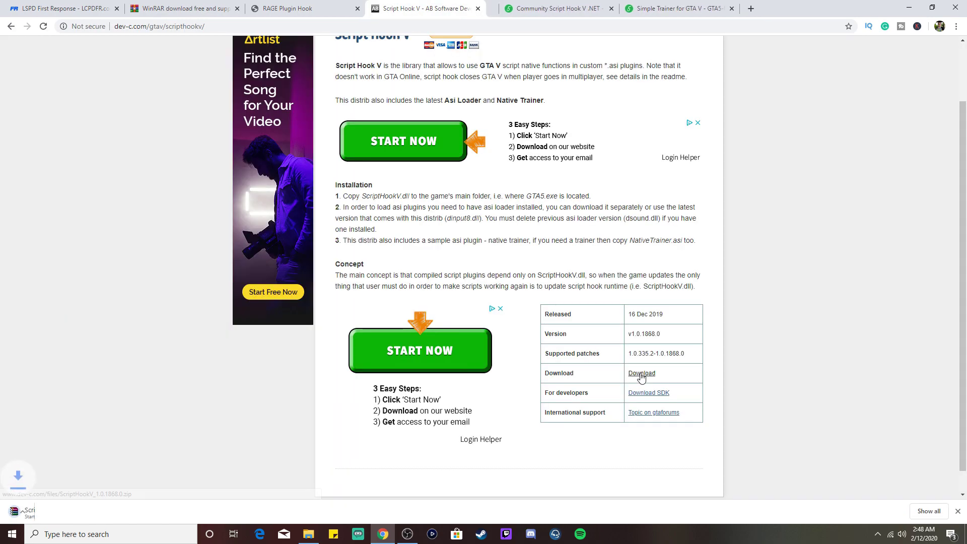
{"action": "left_click", "coordinate": [68, 516]}
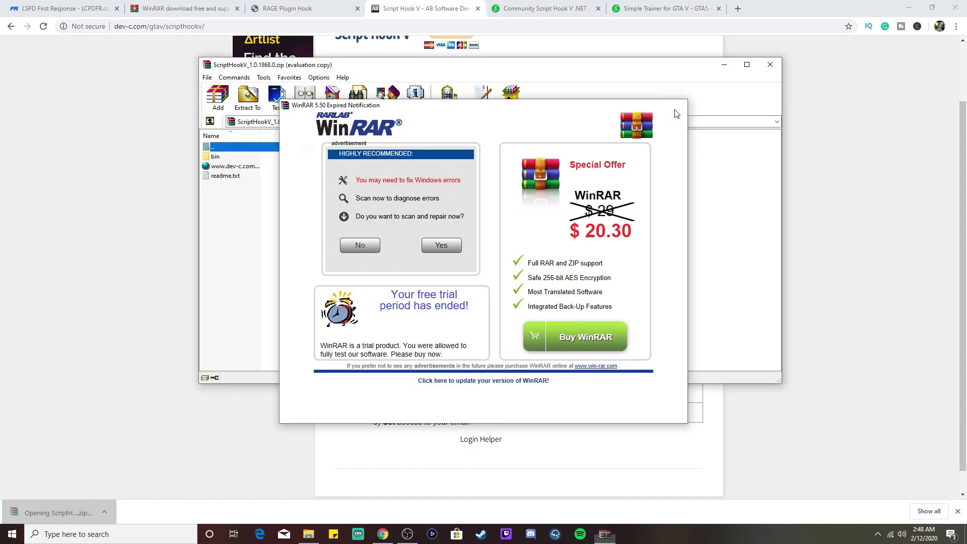
Extract ScriptHookV.dll, NativeTrainer.asi and dinput8.dll from the archive's bin folder into the Grand Theft Auto V folder and close the archive
{"action": "left_click", "coordinate": [678, 107]}
{"action": "left_click_drag", "start_coordinate": [451, 73], "coordinate": [724, 79]}
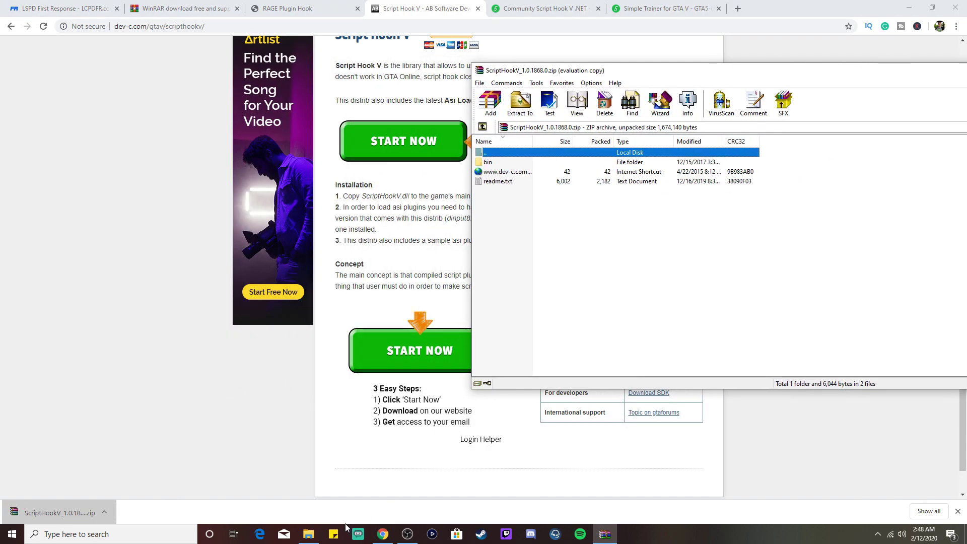
{"action": "left_click", "coordinate": [308, 534]}
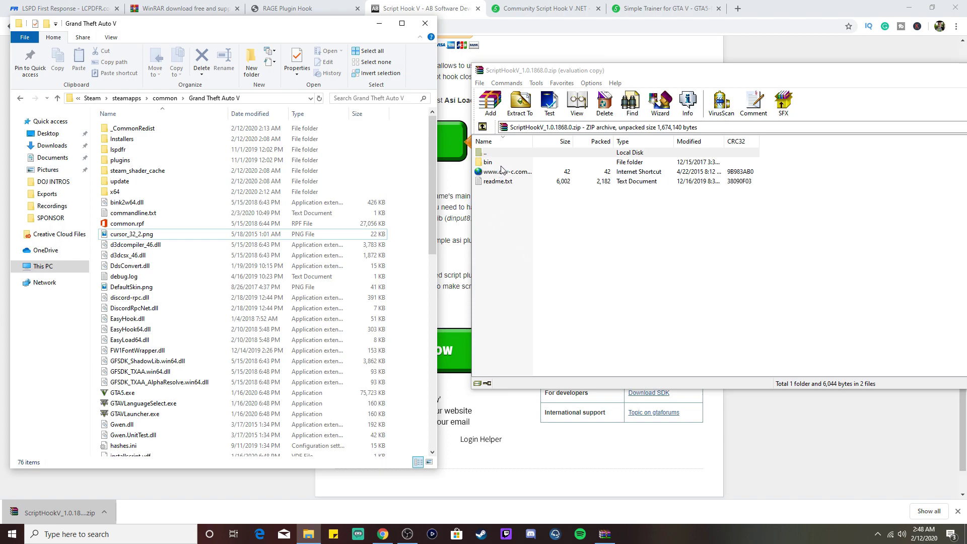
{"action": "double_click", "coordinate": [502, 167]}
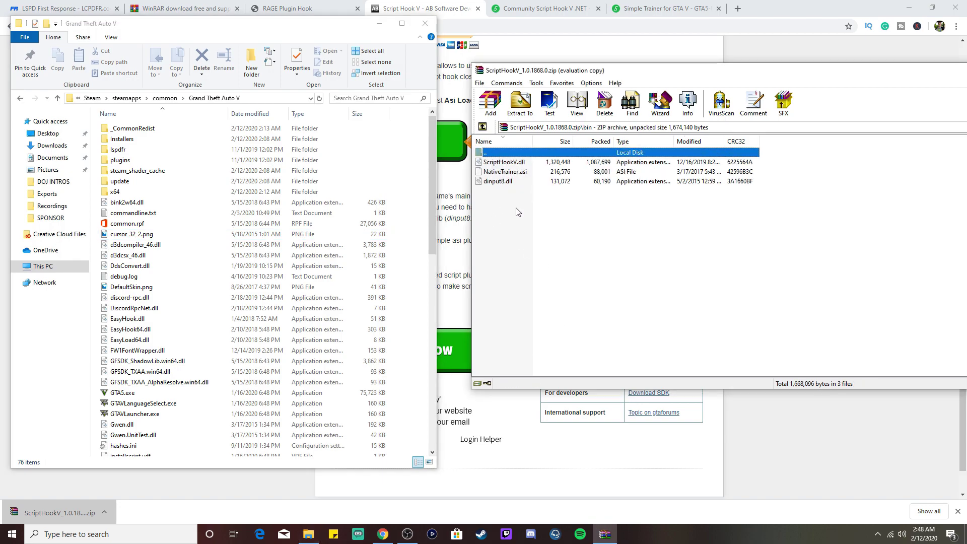
{"action": "left_click_drag", "start_coordinate": [511, 205], "coordinate": [496, 162]}
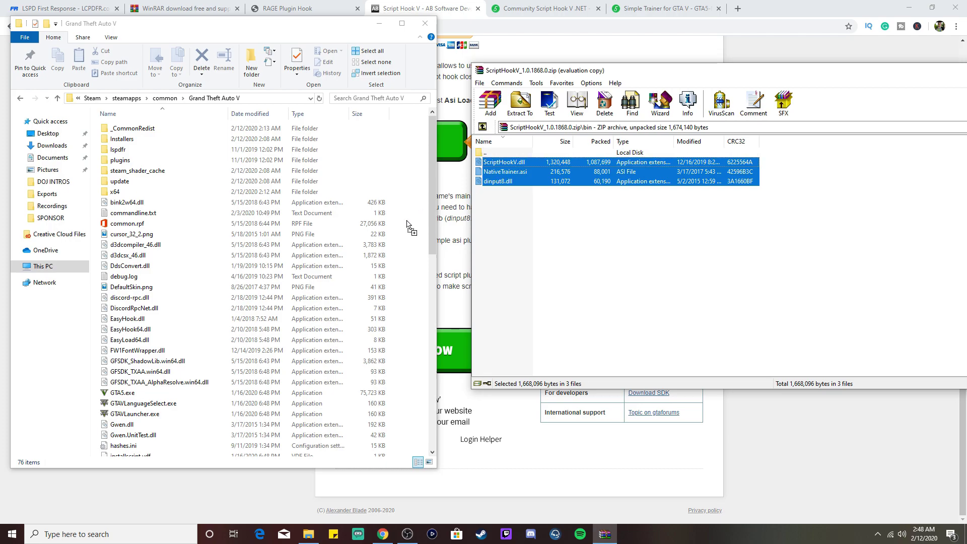
{"action": "left_click_drag", "start_coordinate": [408, 227], "coordinate": [392, 237]}
{"action": "scroll", "coordinate": [233, 315], "scroll_direction": "down", "scroll_amount": 2}
{"action": "scroll", "coordinate": [265, 339], "scroll_direction": "down", "scroll_amount": 10}
{"action": "scroll", "coordinate": [315, 342], "scroll_direction": "up", "scroll_amount": 12}
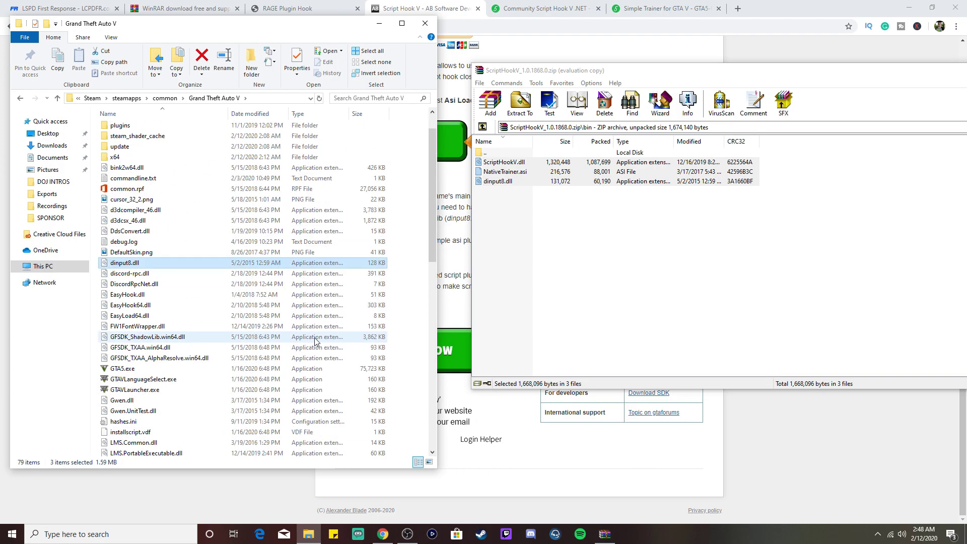
{"action": "left_click", "coordinate": [405, 242]}
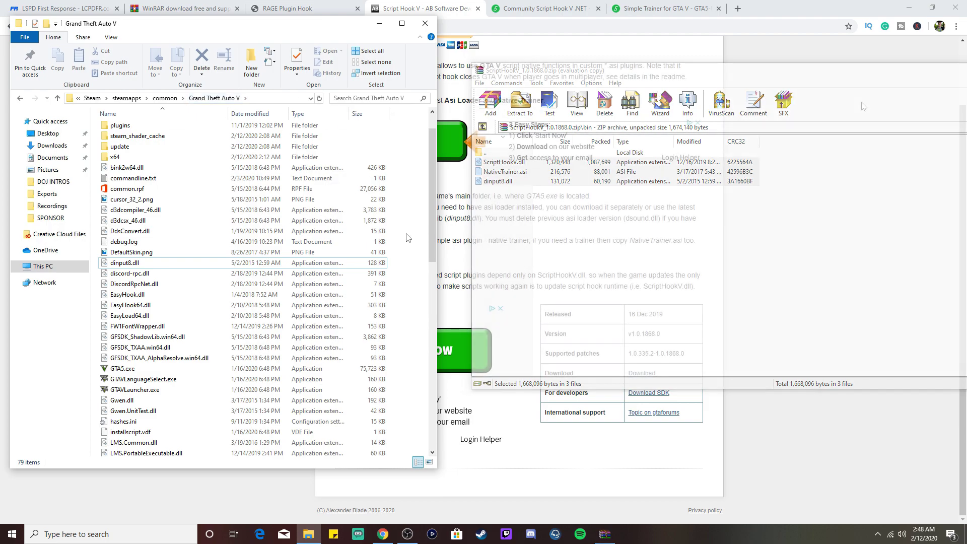
{"action": "left_click", "coordinate": [860, 102]}
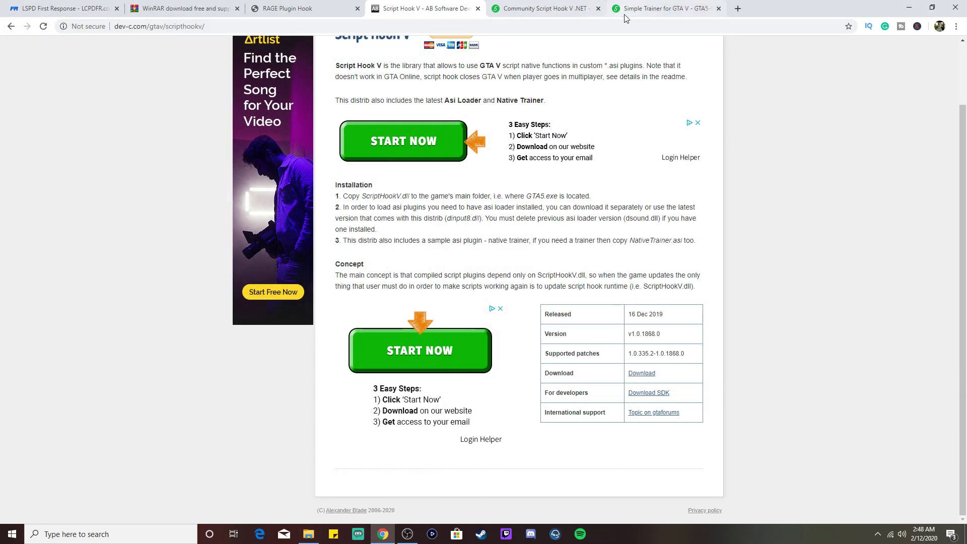
Download ScriptHookVDotNet.zip for Community Script Hook V .NET 3.0.2 from its GitHub release and open the archive
{"action": "left_click", "coordinate": [556, 12]}
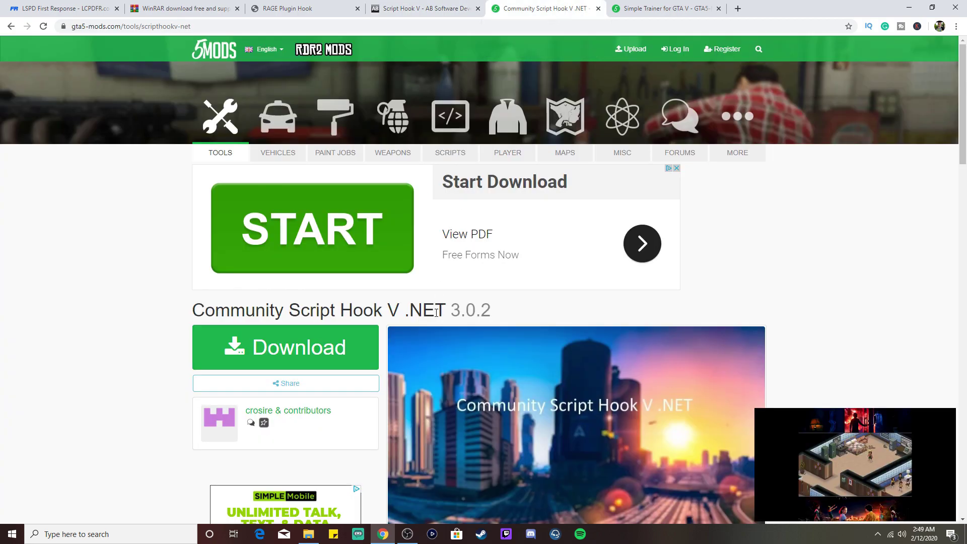
{"action": "scroll", "coordinate": [249, 199], "scroll_direction": "down", "scroll_amount": 3}
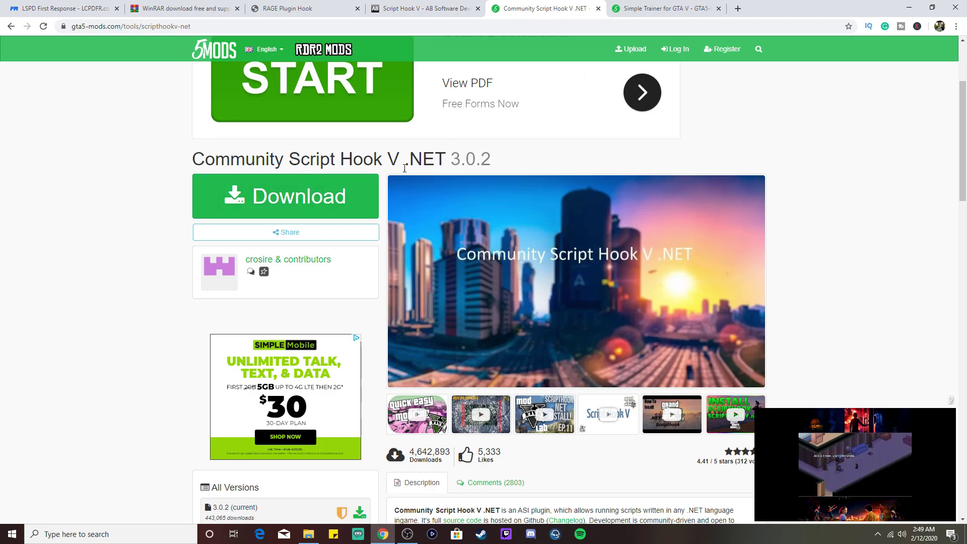
{"action": "scroll", "coordinate": [281, 194], "scroll_direction": "down", "scroll_amount": 2}
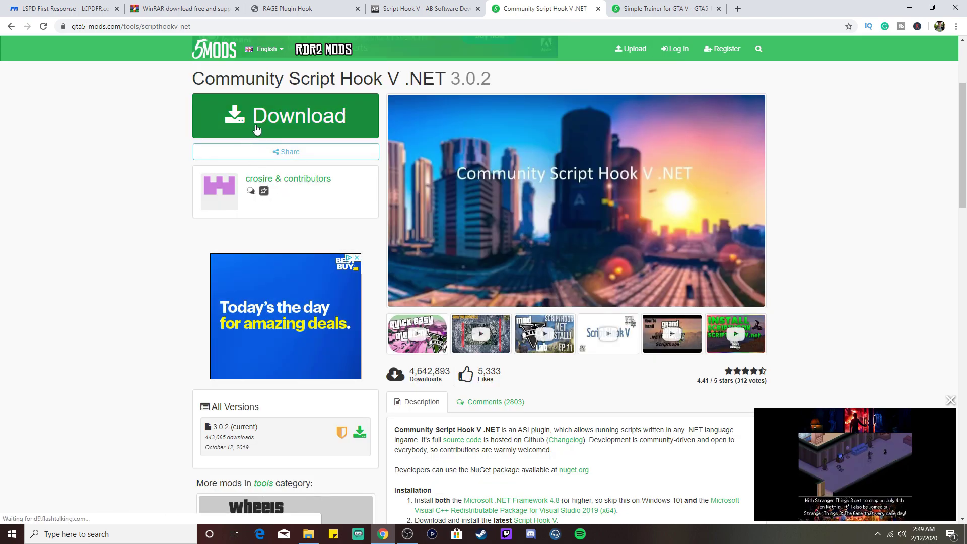
{"action": "left_click", "coordinate": [253, 129]}
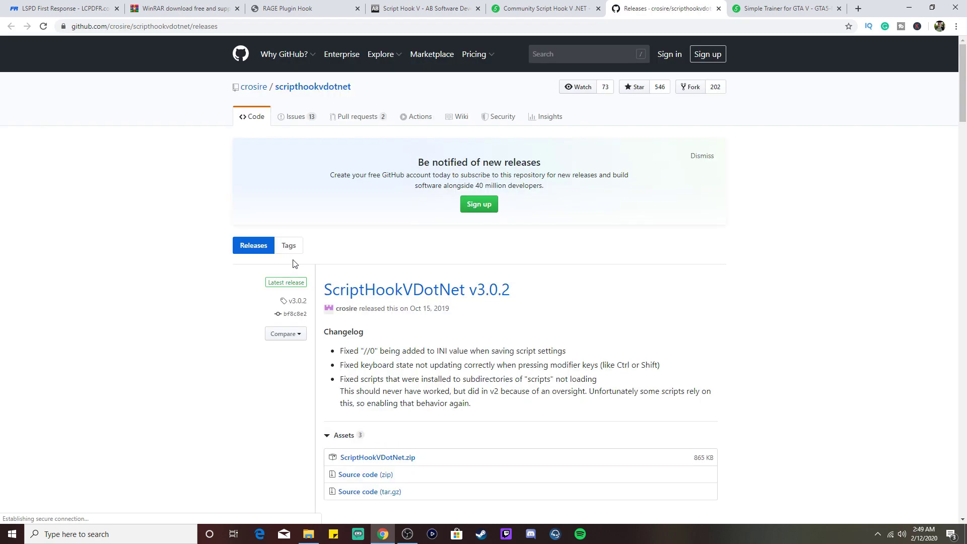
{"action": "scroll", "coordinate": [318, 401], "scroll_direction": "down", "scroll_amount": 4}
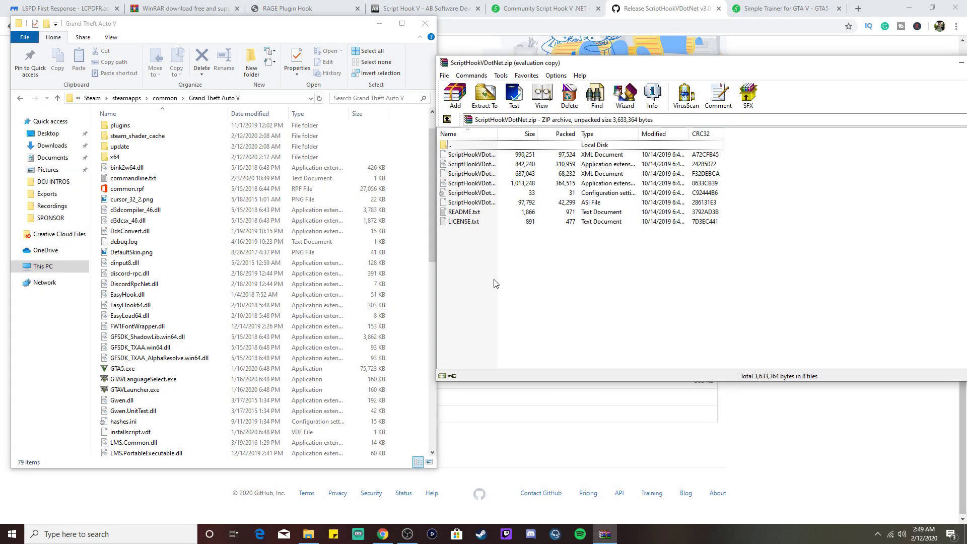
Extract all ScriptHookVDotNet files except README.txt and LICENSE.txt into the Grand Theft Auto V folder
{"action": "left_click_drag", "start_coordinate": [464, 244], "coordinate": [466, 156]}
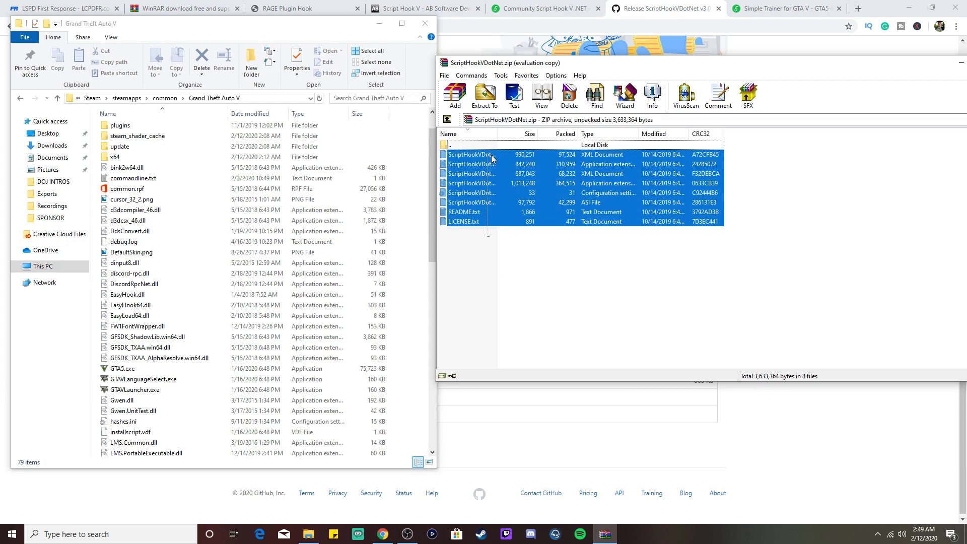
{"action": "left_click", "coordinate": [475, 224], "text": "ctrl"}
{"action": "left_click", "coordinate": [477, 214], "text": "ctrl"}
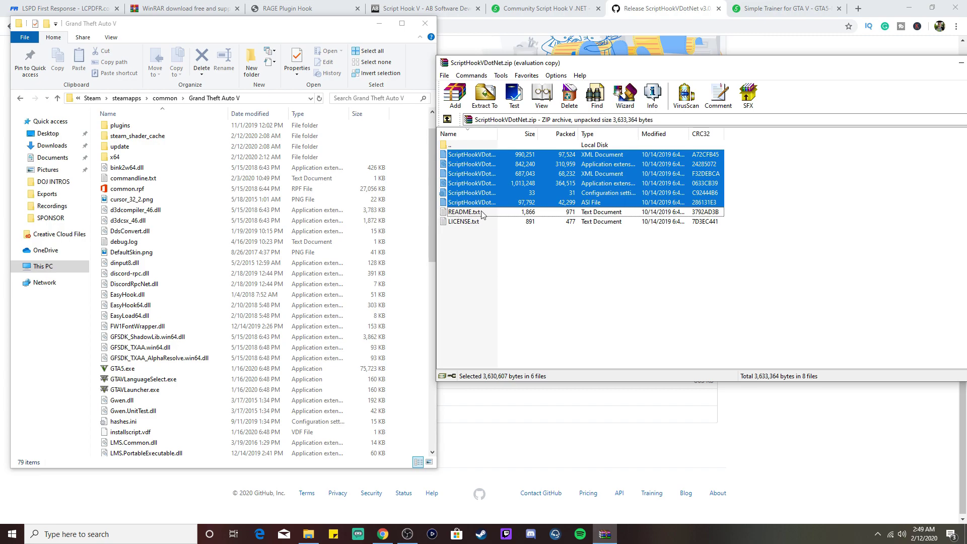
{"action": "left_click_drag", "start_coordinate": [470, 184], "coordinate": [406, 231]}
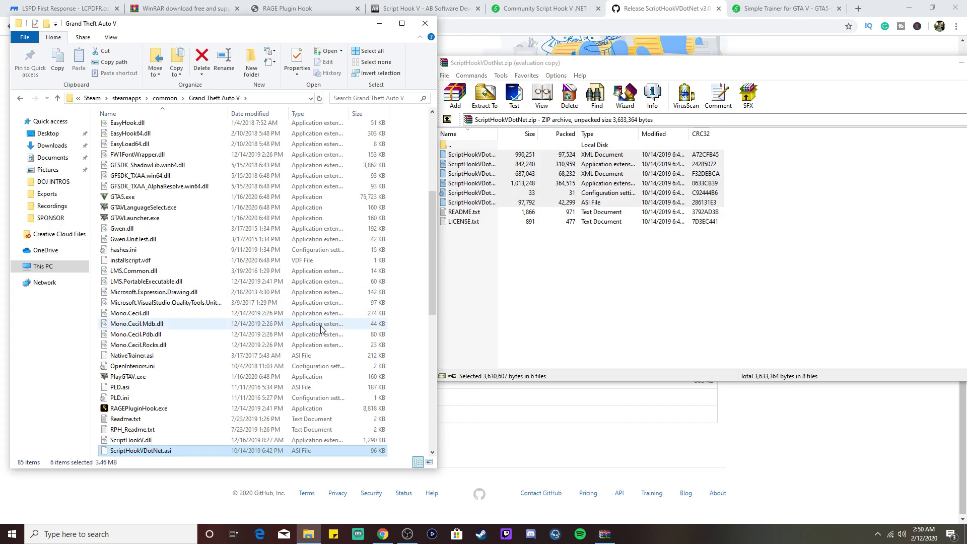
{"action": "scroll", "coordinate": [332, 331], "scroll_direction": "up", "scroll_amount": 4}
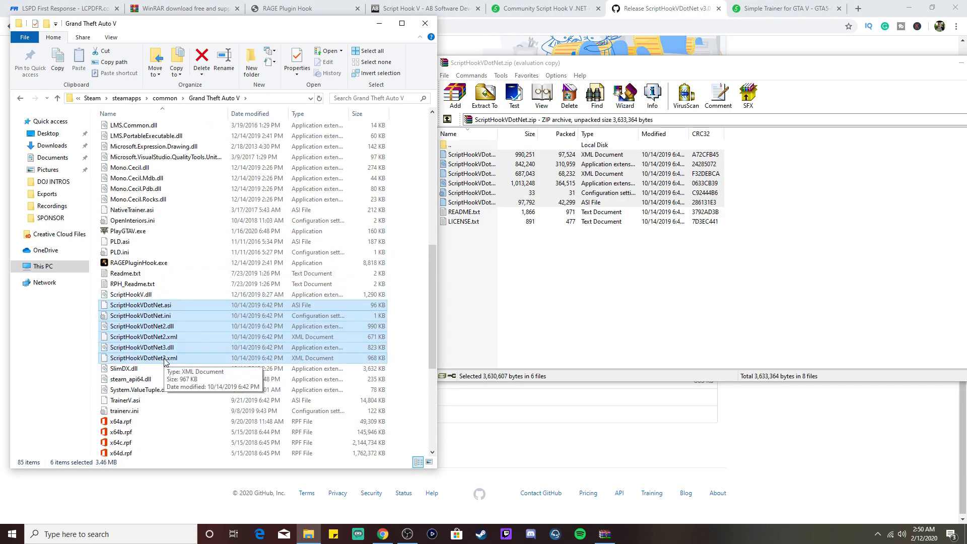
{"action": "left_click", "coordinate": [410, 352]}
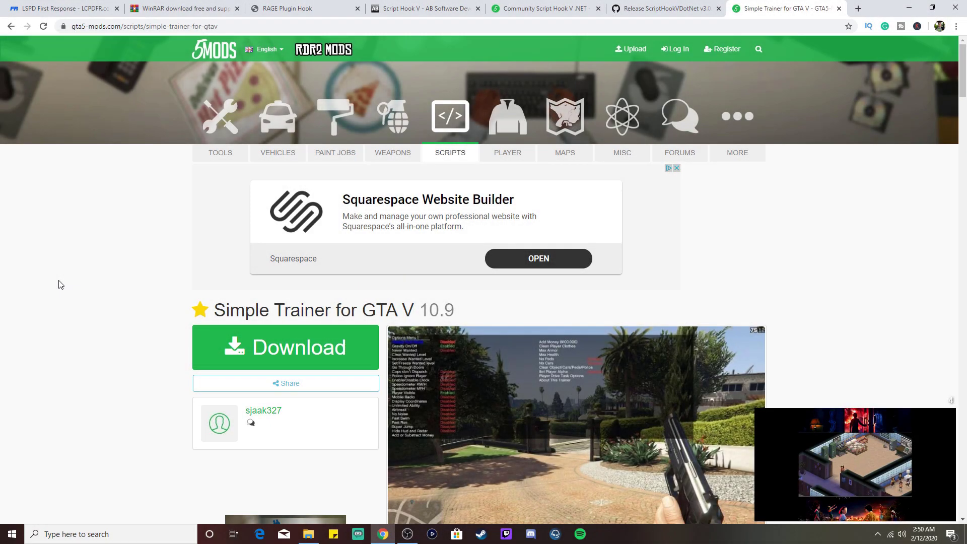
Download Simple Trainer for GTA V 10.9 from GTA5-Mods and open the TrainerV.rar archive
{"action": "scroll", "coordinate": [61, 285], "scroll_direction": "down", "scroll_amount": 6}
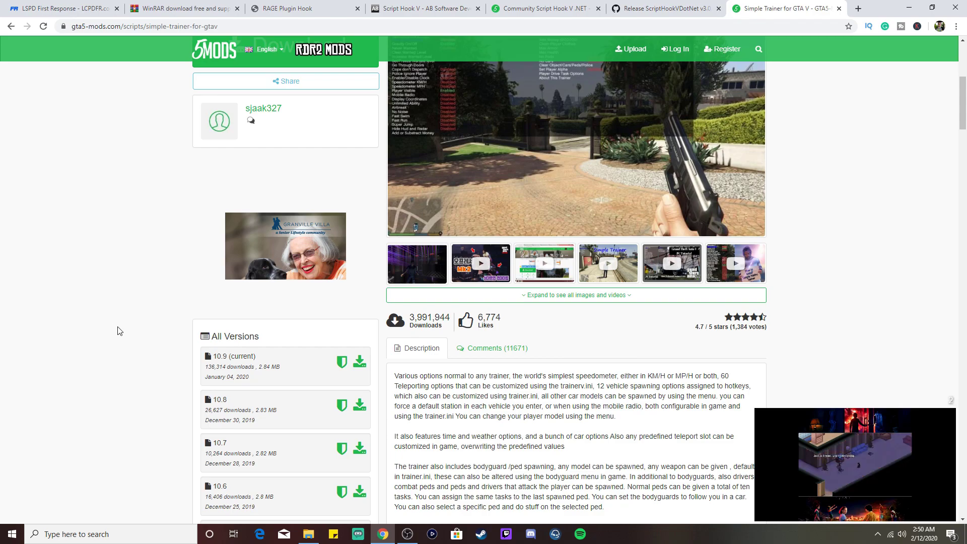
{"action": "scroll", "coordinate": [117, 331], "scroll_direction": "up", "scroll_amount": 2}
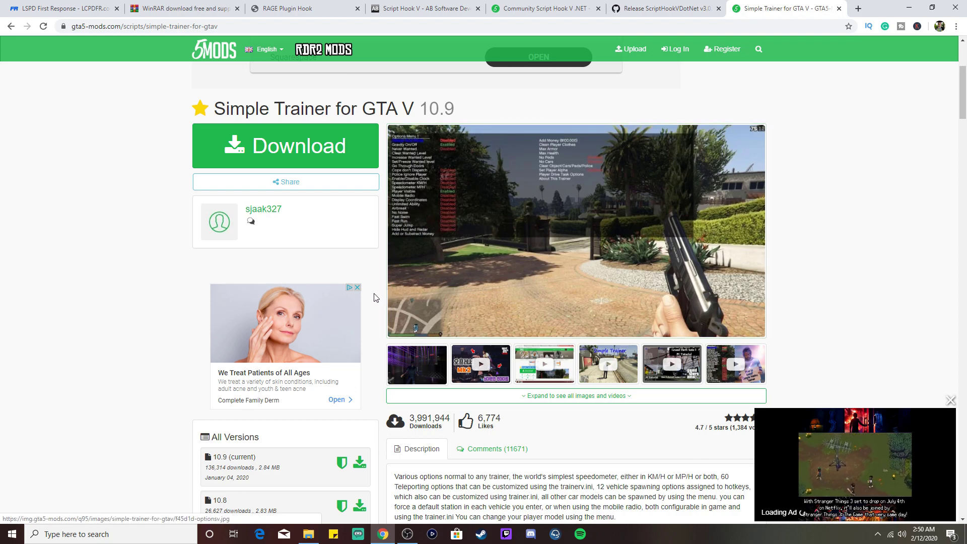
{"action": "scroll", "coordinate": [421, 268], "scroll_direction": "up", "scroll_amount": 4}
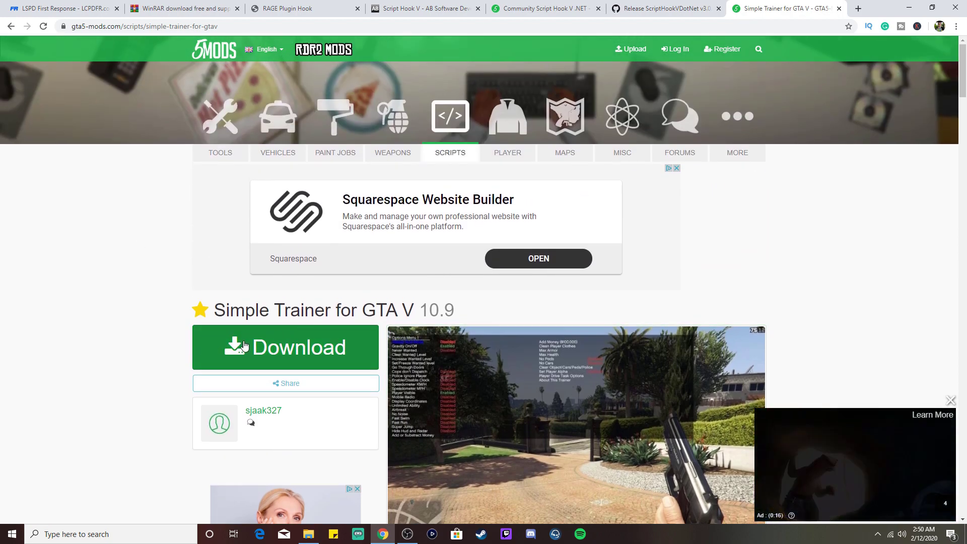
{"action": "left_click", "coordinate": [286, 349]}
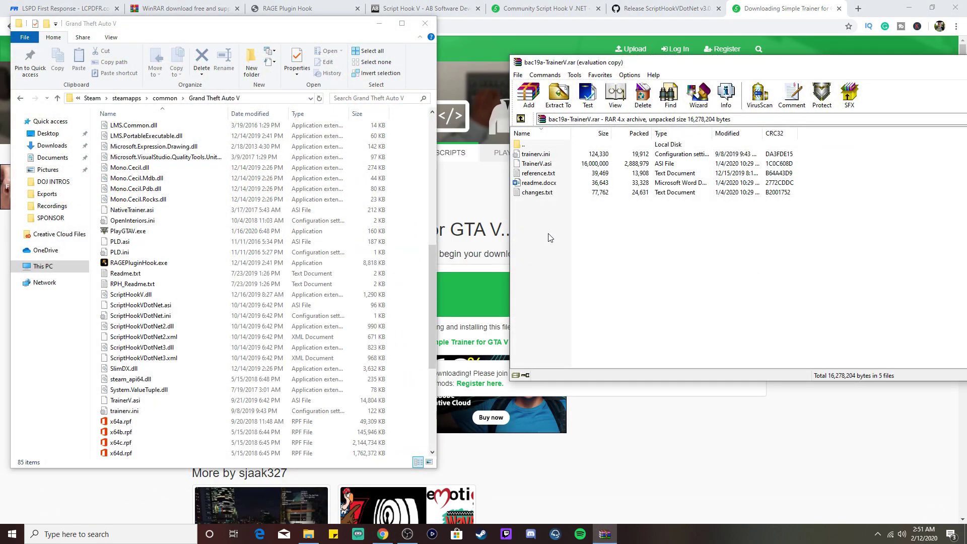
Extract trainerv.ini and TrainerV.asi into the Grand Theft Auto V folder, replacing the existing files
{"action": "left_click", "coordinate": [532, 156]}
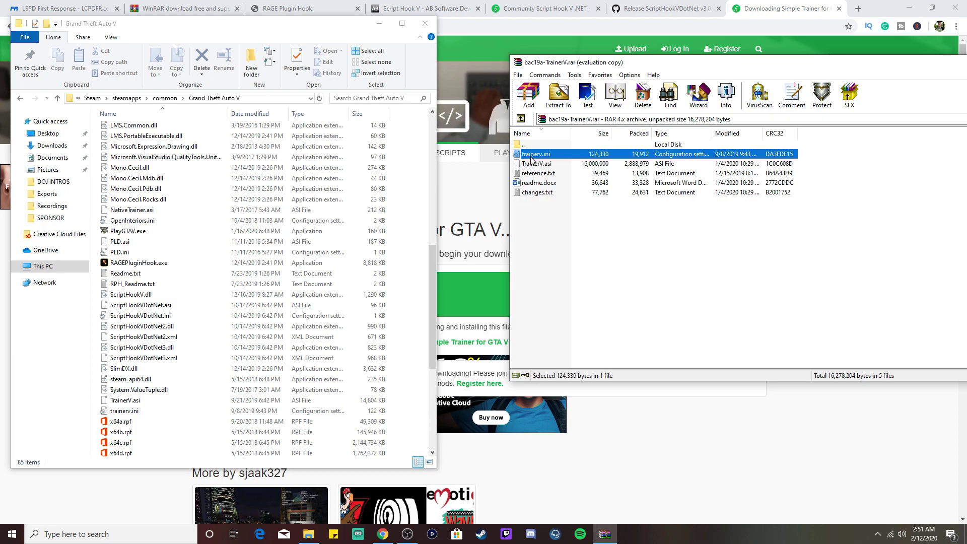
{"action": "left_click", "coordinate": [536, 166], "text": "ctrl"}
{"action": "left_click_drag", "start_coordinate": [520, 171], "coordinate": [404, 209]}
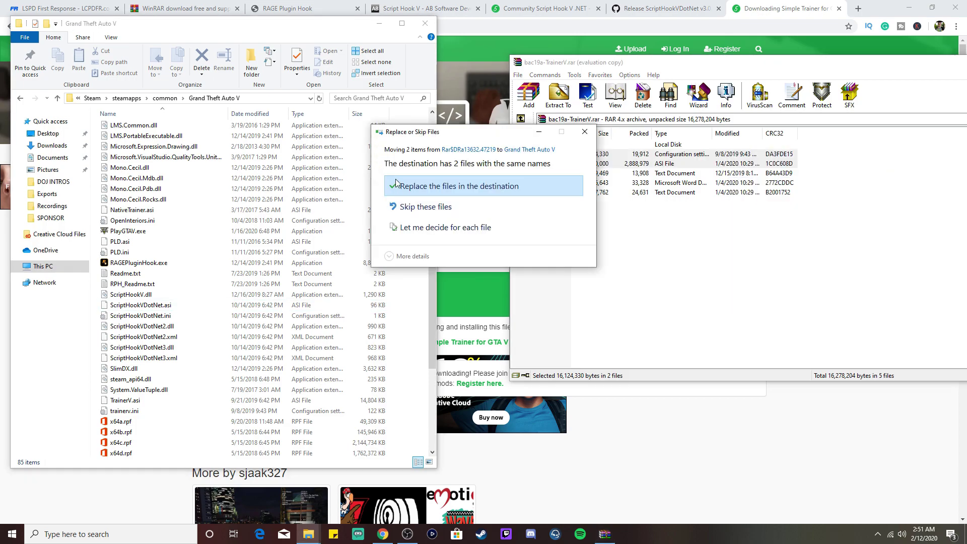
{"action": "left_click", "coordinate": [404, 185]}
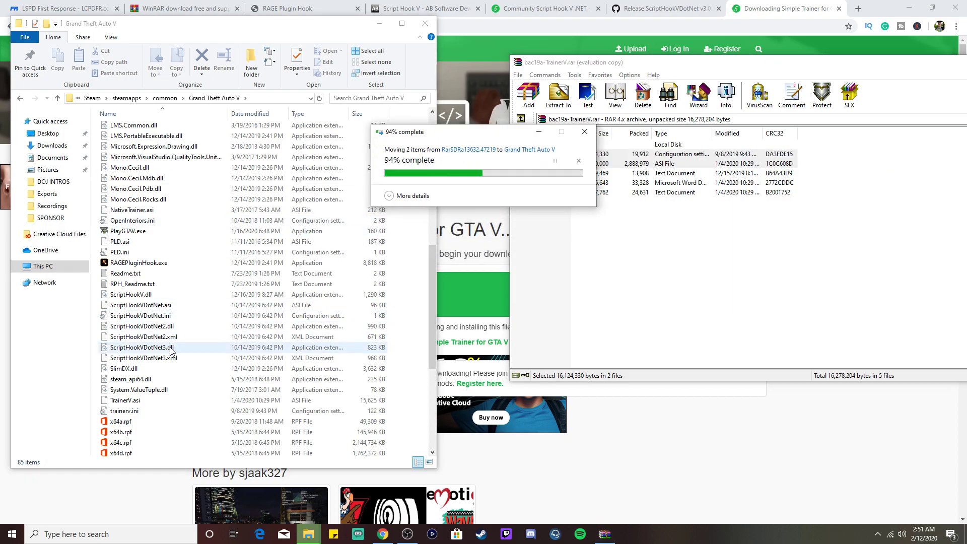
{"action": "scroll", "coordinate": [313, 304], "scroll_direction": "down", "scroll_amount": 5}
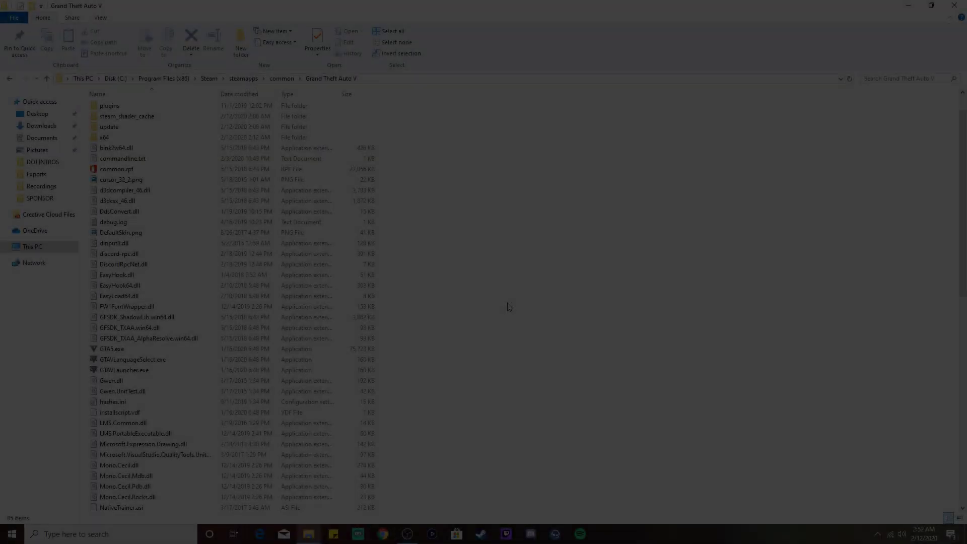
Run RAGEPluginHook.exe from the Grand Theft Auto V folder as administrator, accepting the disclaimer and acknowledging the elevated privileges notice
{"action": "scroll", "coordinate": [484, 304], "scroll_direction": "up", "scroll_amount": 1}
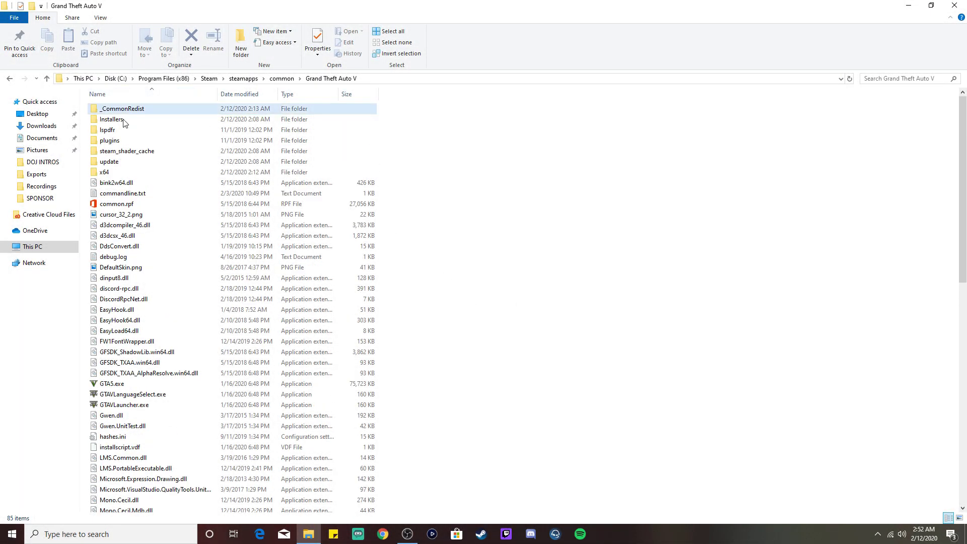
{"action": "scroll", "coordinate": [436, 266], "scroll_direction": "down", "scroll_amount": 10}
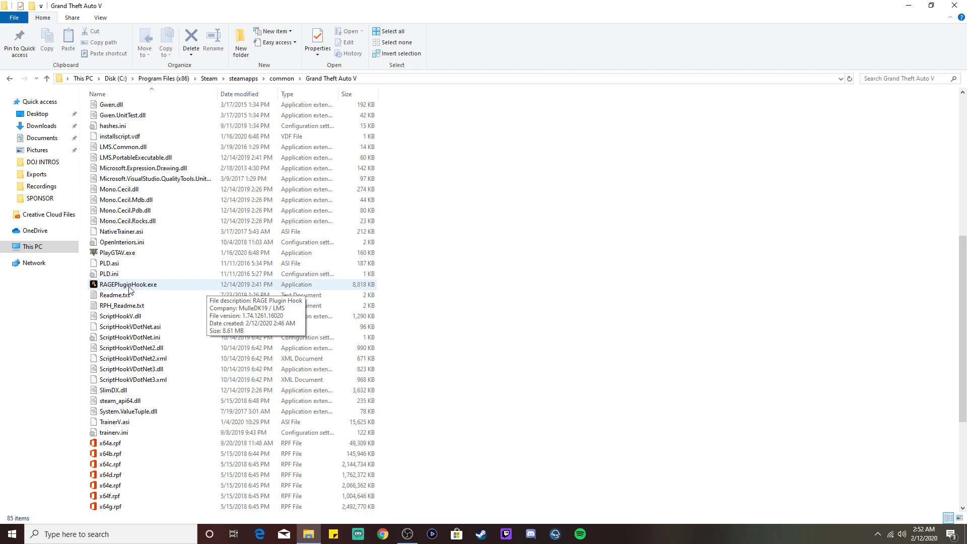
{"action": "left_click", "coordinate": [129, 289]}
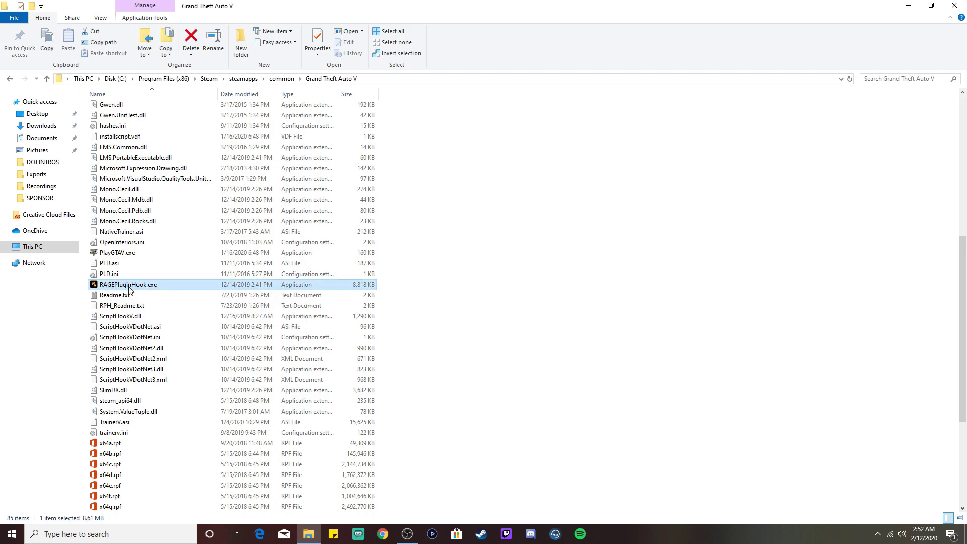
{"action": "right_click", "coordinate": [171, 286]}
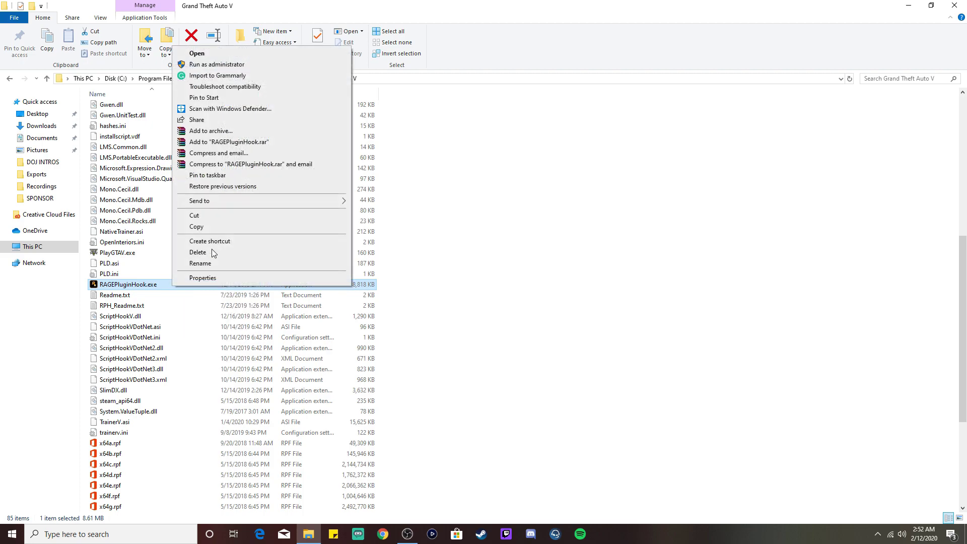
{"action": "left_click", "coordinate": [229, 66]}
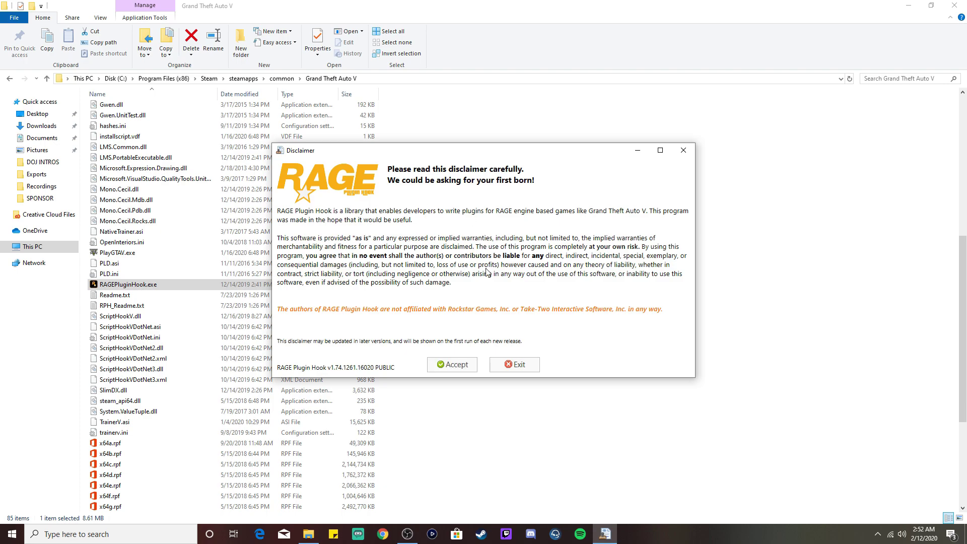
{"action": "left_click", "coordinate": [450, 364]}
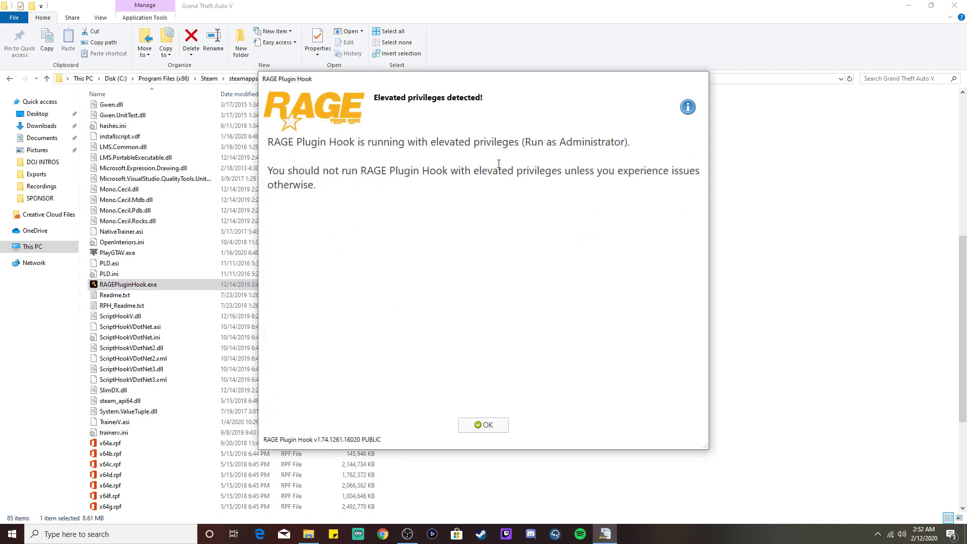
{"action": "left_click", "coordinate": [485, 425]}
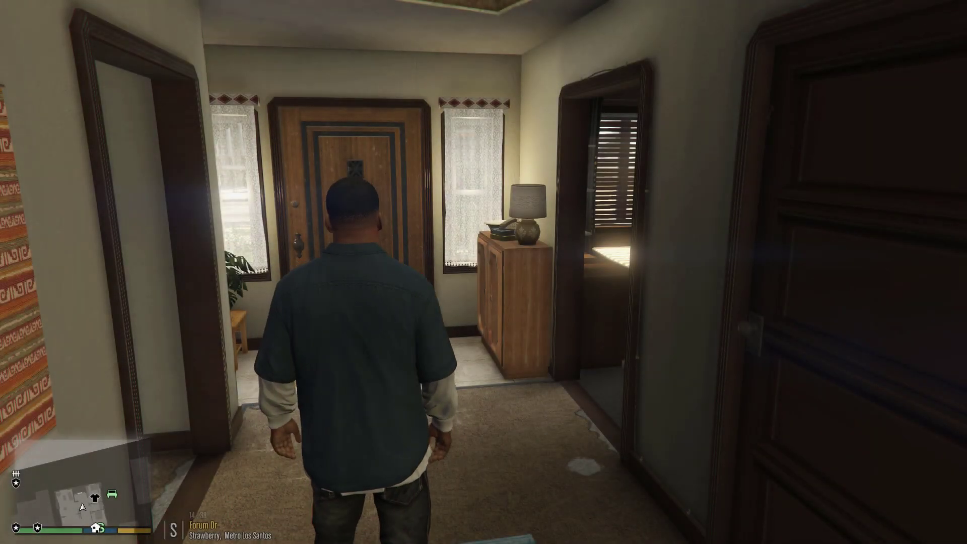
{"action": "key", "text": "w"}
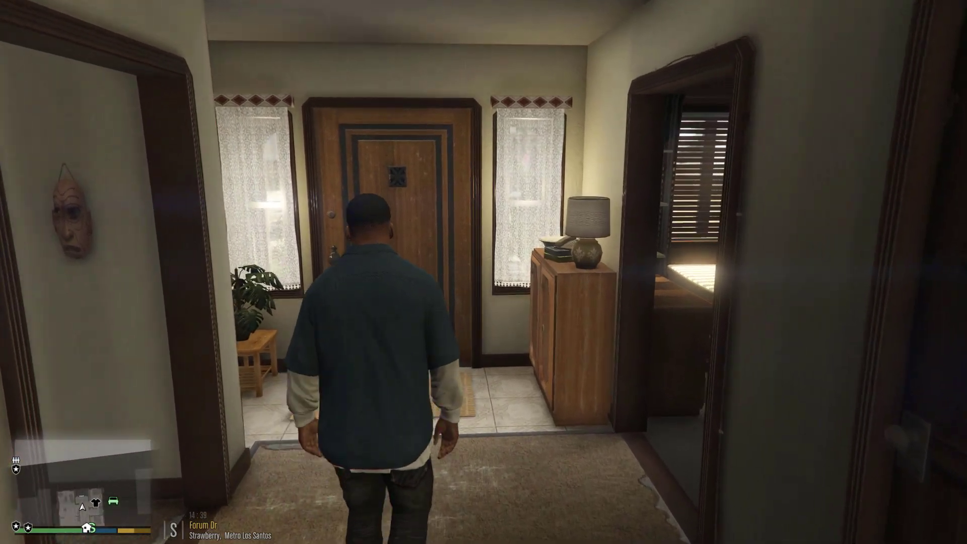
{"action": "key", "text": "w"}
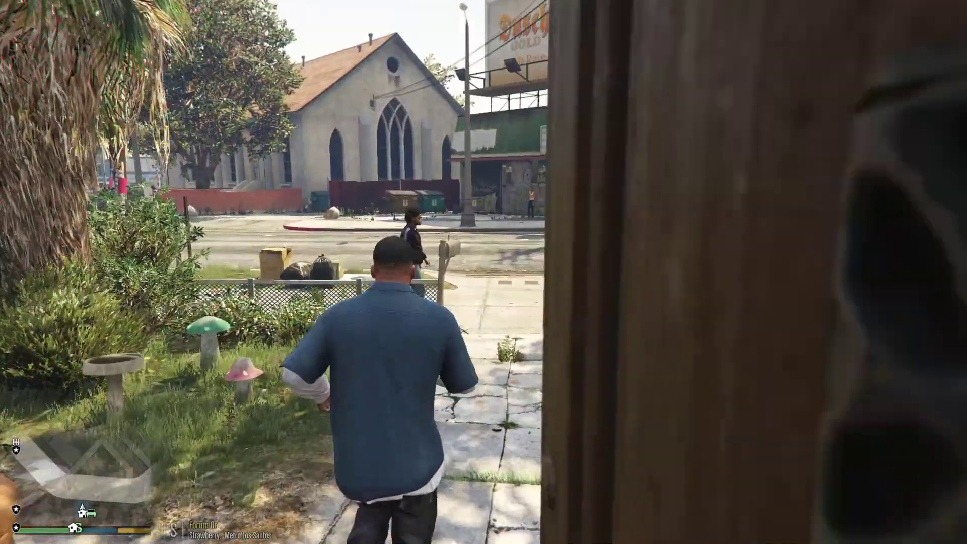
{"action": "key", "text": "w"}
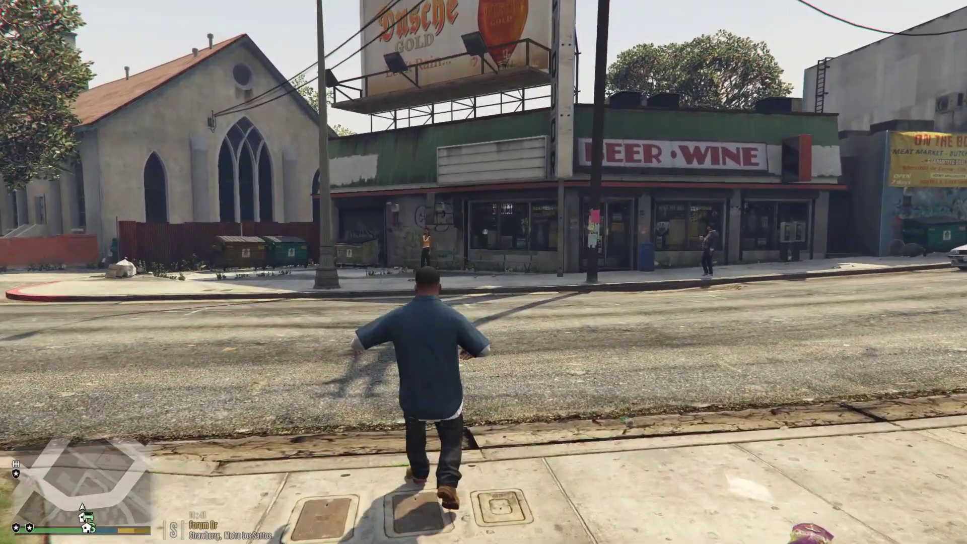
Reload all plugins in the RAGE Plugin Hook console with ReloadAllPlugins
{"action": "key", "text": "F4"}
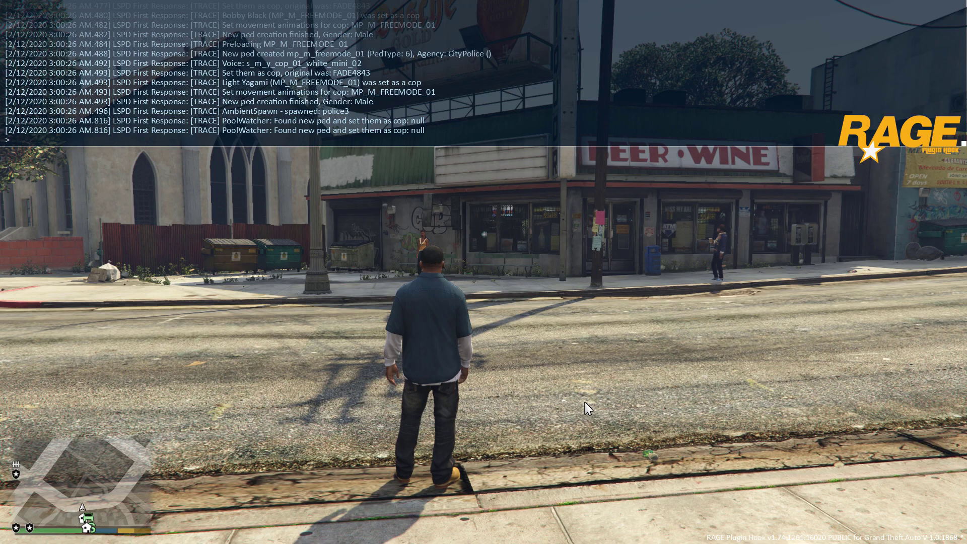
{"action": "type", "text": "lo"}
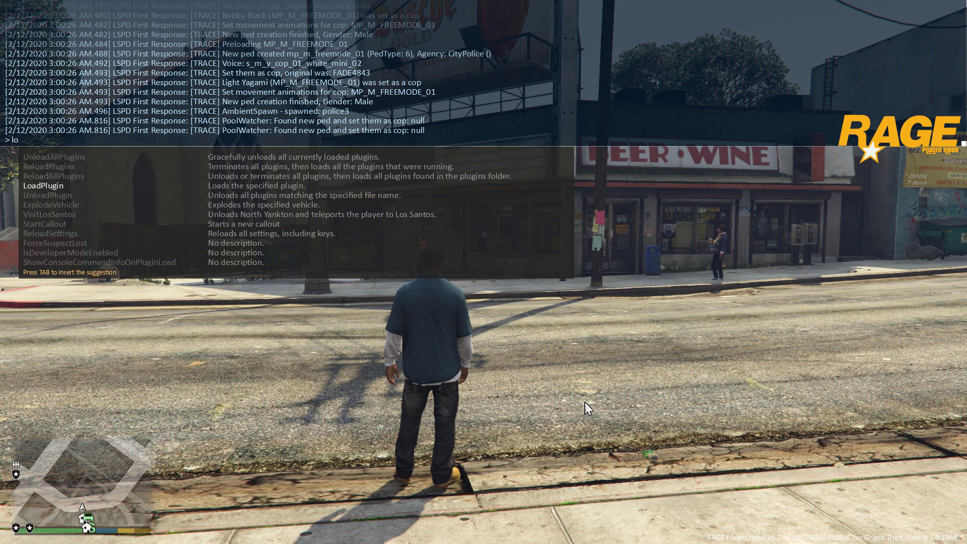
{"action": "key", "text": "Up"}
{"action": "key", "text": "Tab"}
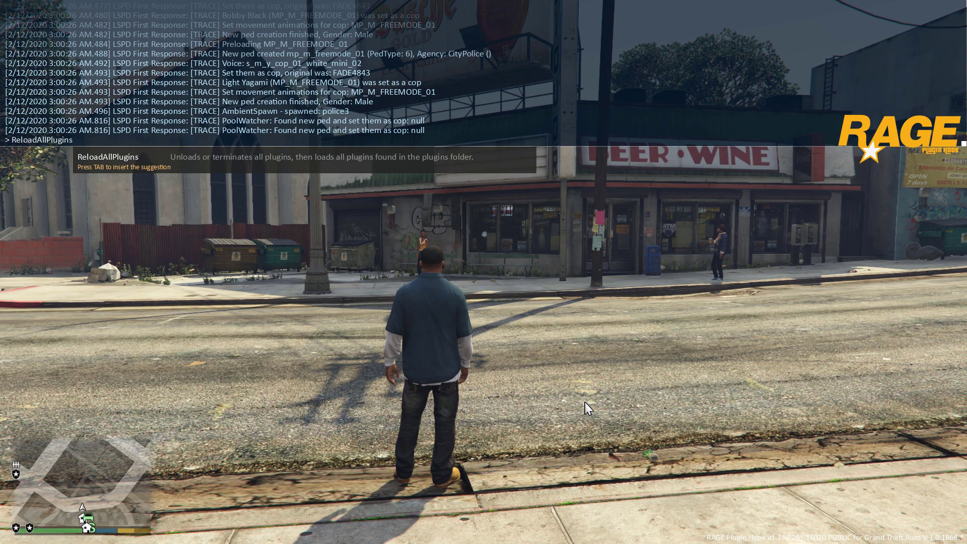
{"action": "key", "text": "Return"}
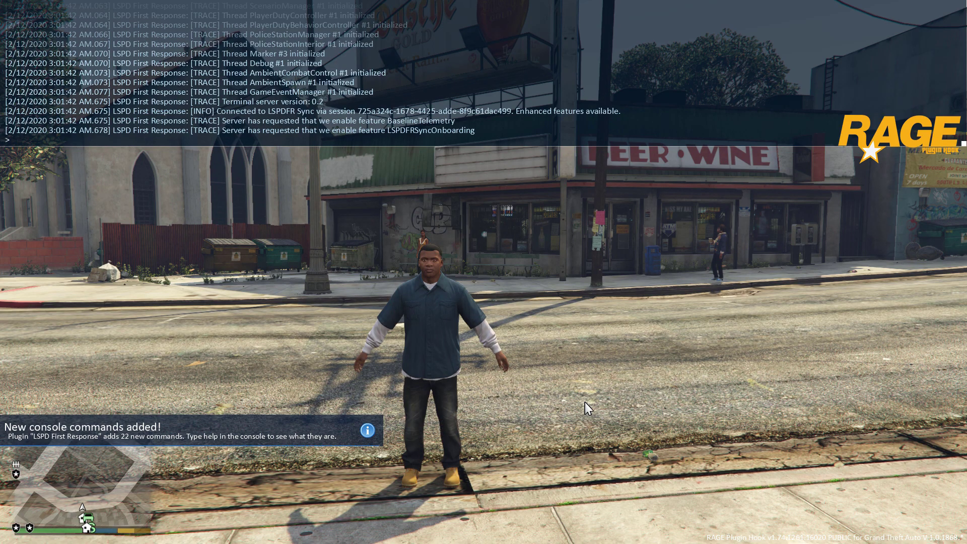
{"action": "key", "text": "F4"}
{"action": "key", "text": "F4"}
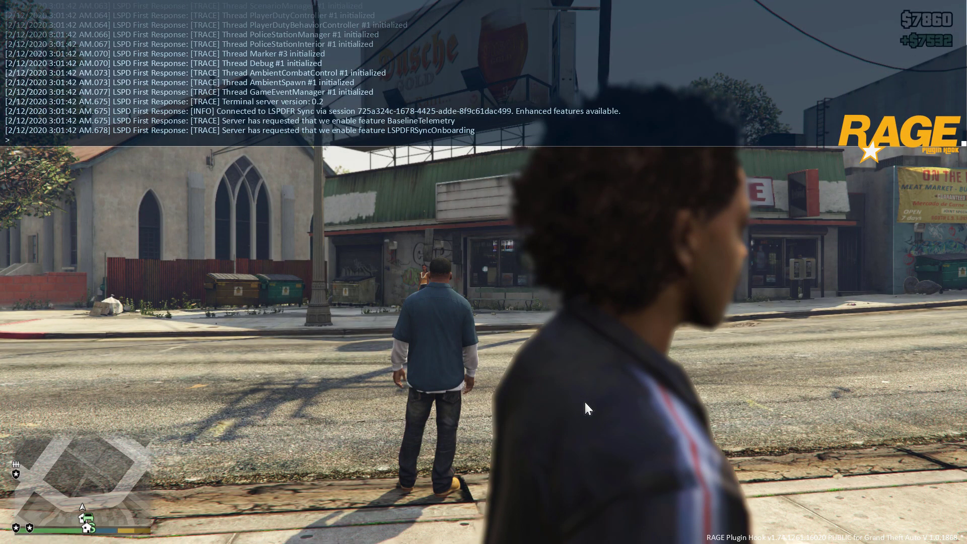
{"action": "type", "text": "for"}
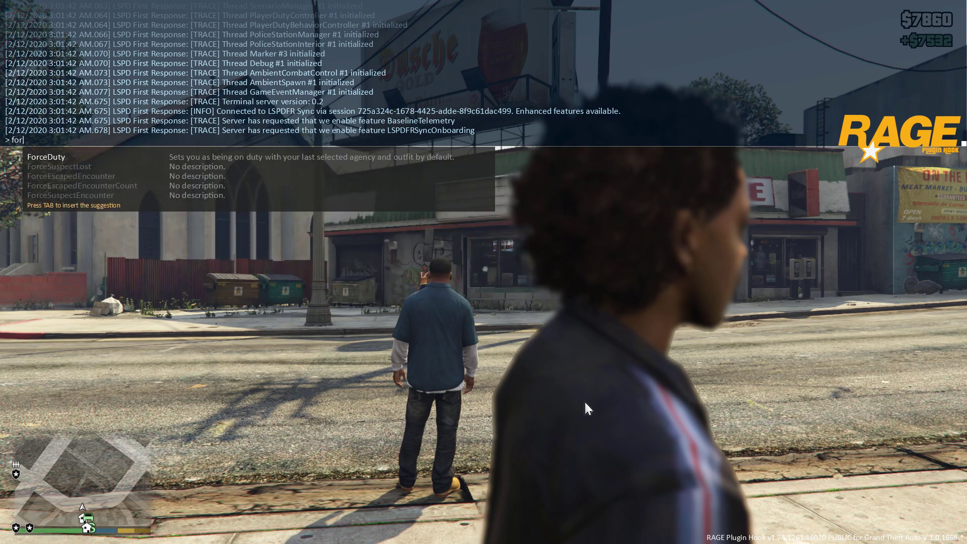
{"action": "key", "text": "BackSpace"}
{"action": "key", "text": "BackSpace"}
{"action": "key", "text": "BackSpace"}
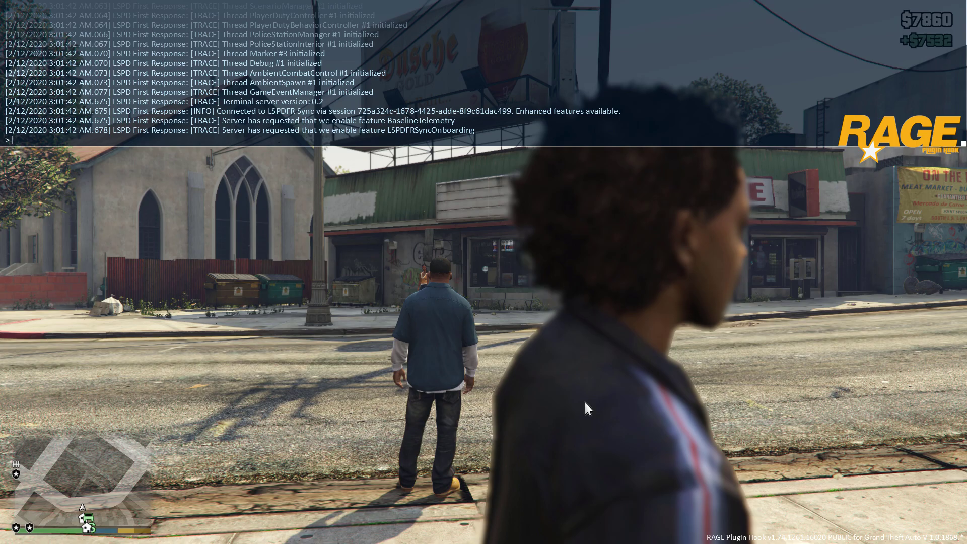
{"action": "key", "text": "F4"}
{"action": "key", "text": "F4"}
{"action": "key", "text": "F4"}
{"action": "key", "text": "F4"}
{"action": "key", "text": "F4"}
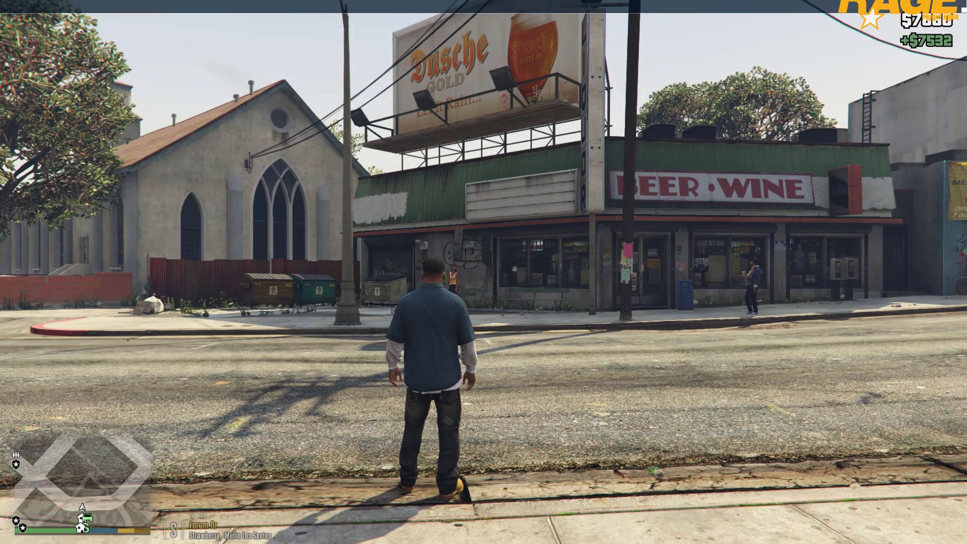
Bring up the Simple Trainer main menu and look through its entries down to Weather
{"action": "key", "text": "F3"}
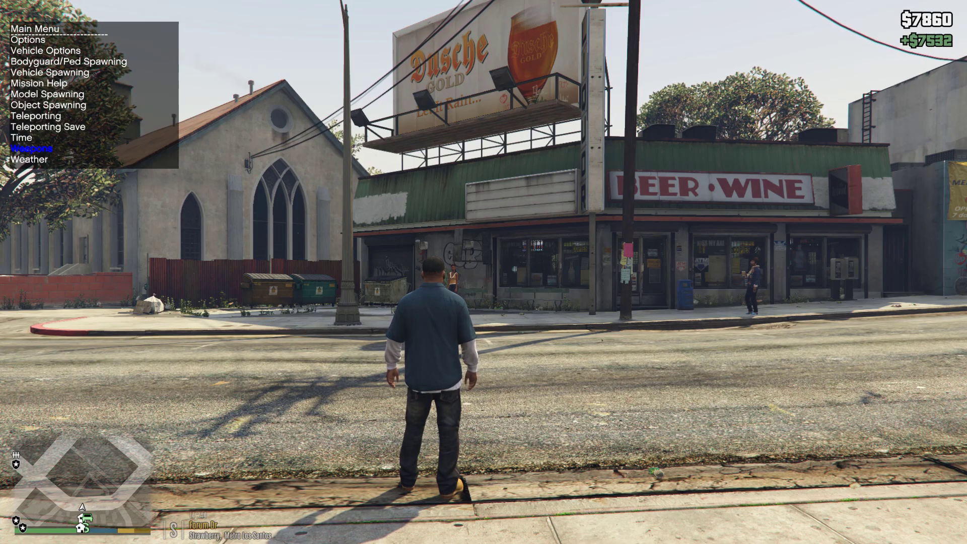
{"action": "key", "text": "Down"}
{"action": "key", "text": "Down"}
{"action": "key", "text": "Down"}
{"action": "key", "text": "Down"}
{"action": "key", "text": "Down"}
{"action": "key", "text": "Down"}
{"action": "key", "text": "Down"}
{"action": "key", "text": "Down"}
{"action": "key", "text": "Down"}
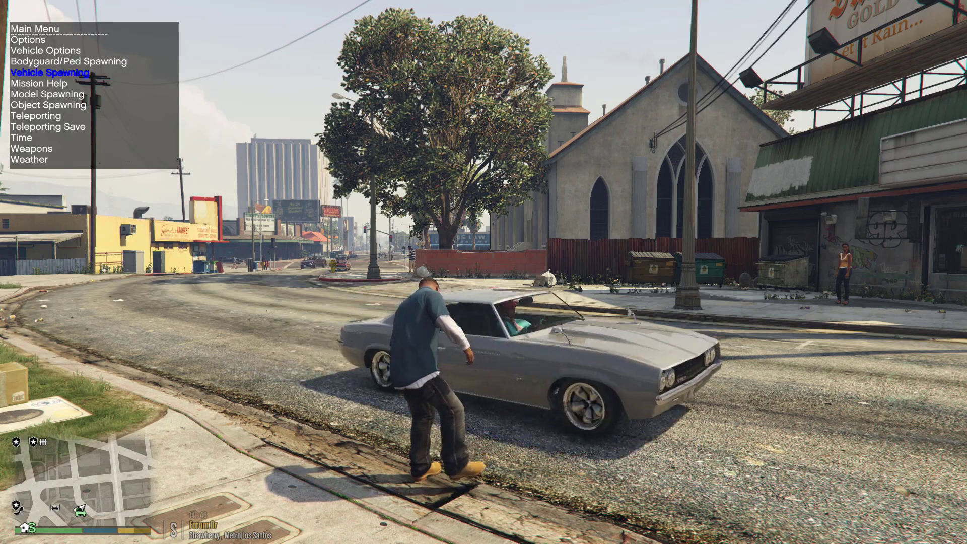
{"action": "key", "text": "Down"}
{"action": "key", "text": "Down"}
{"action": "key", "text": "Down"}
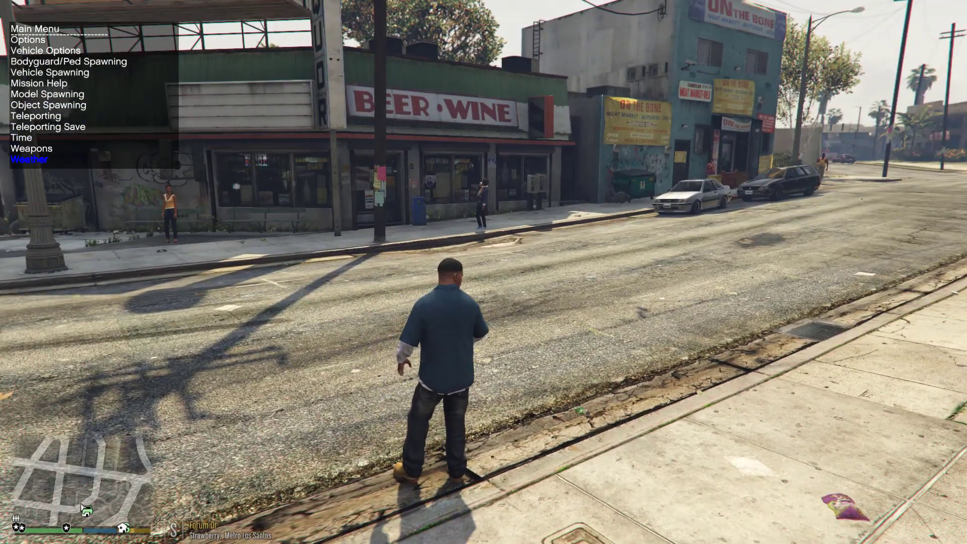
{"action": "key", "text": "Down"}
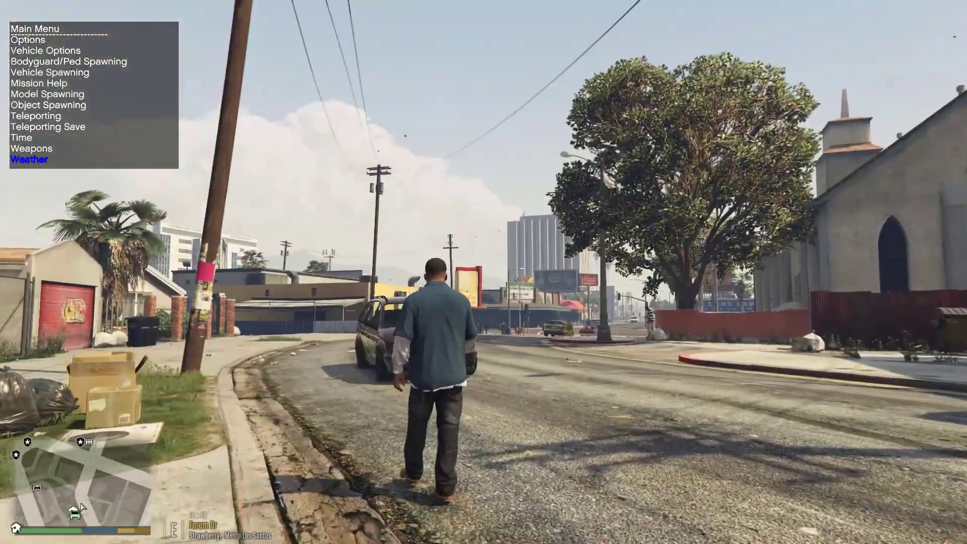
Check the game map for police stations and zoom in on the one at Mission Row
{"action": "key", "text": "Escape"}
{"action": "scroll", "coordinate": [483, 272], "scroll_direction": "up", "scroll_amount": 5}
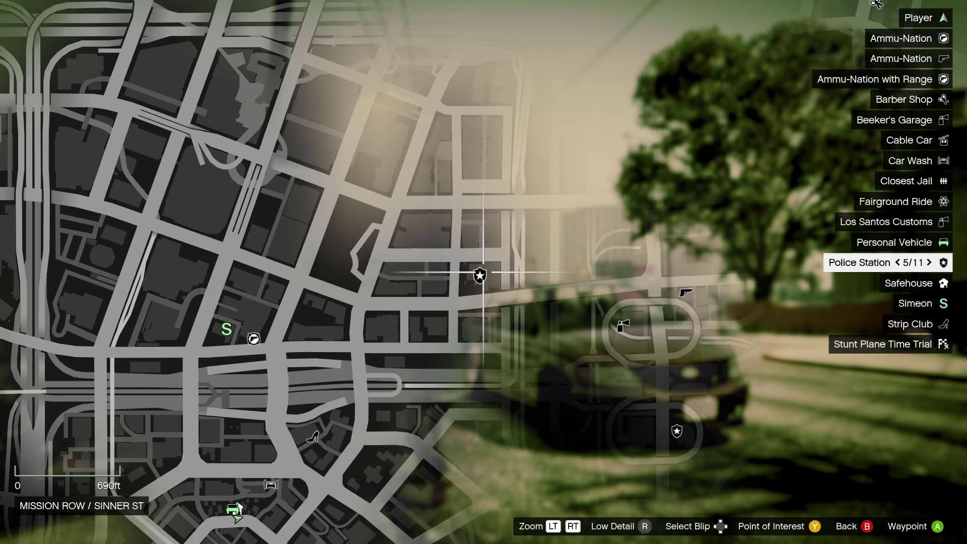
{"action": "scroll", "coordinate": [484, 272], "scroll_direction": "up", "scroll_amount": 3}
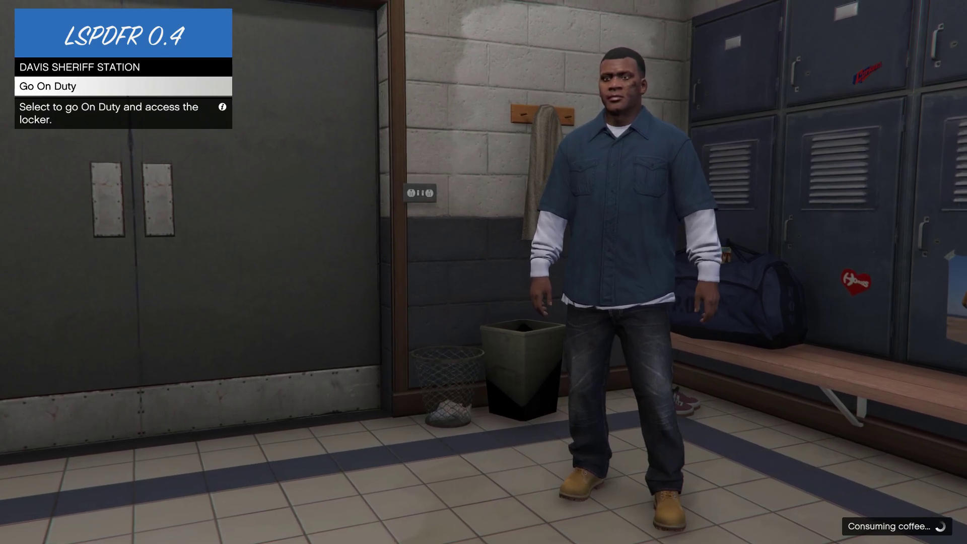
Go on duty at the Davis Sheriff Station and choose a preset police character in the Character Manager, accepting its name
{"action": "key", "text": "Return"}
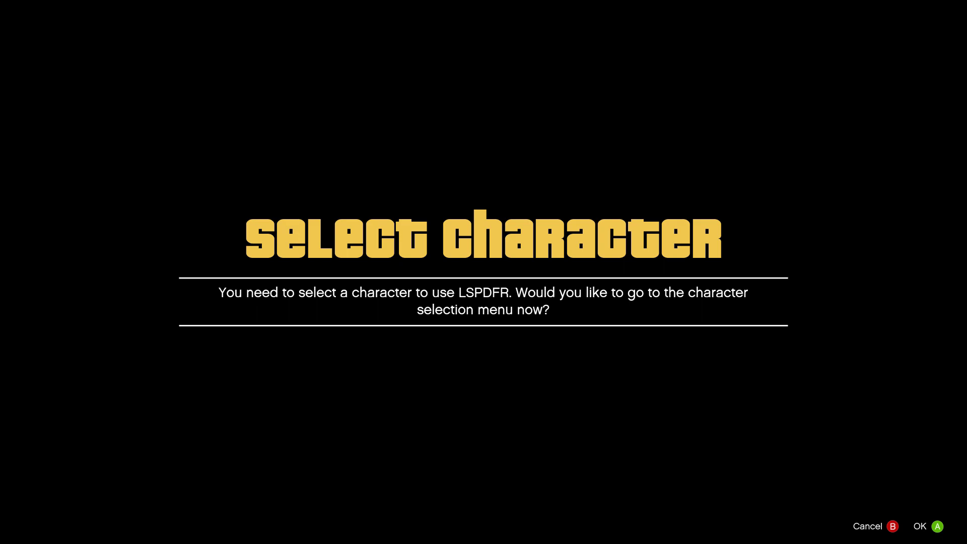
{"action": "key", "text": "Return"}
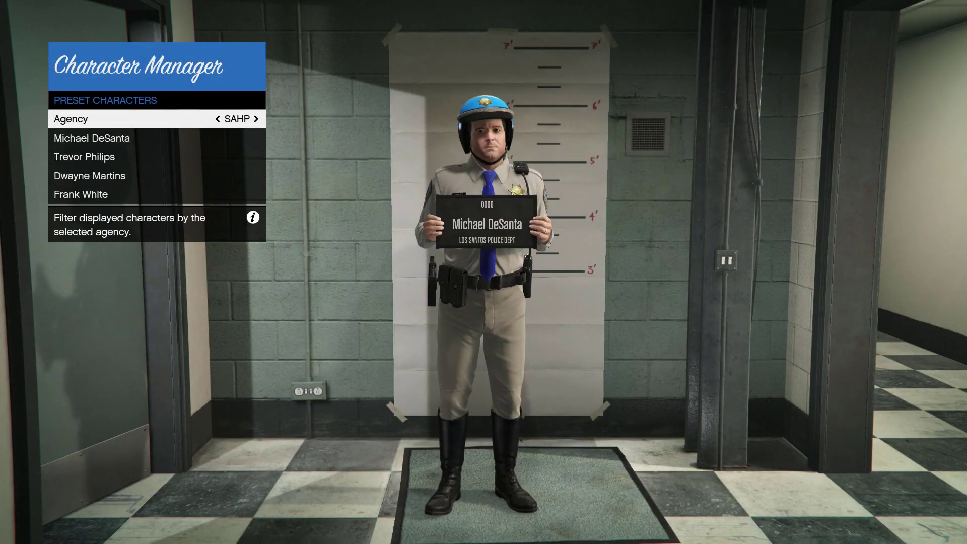
{"action": "key", "text": "Return"}
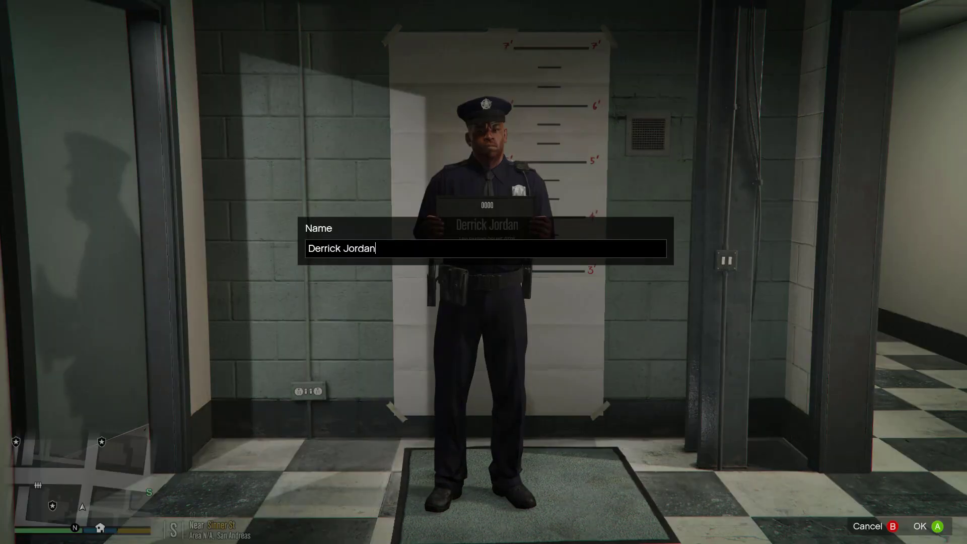
{"action": "key", "text": "Return"}
{"action": "key", "text": "Return"}
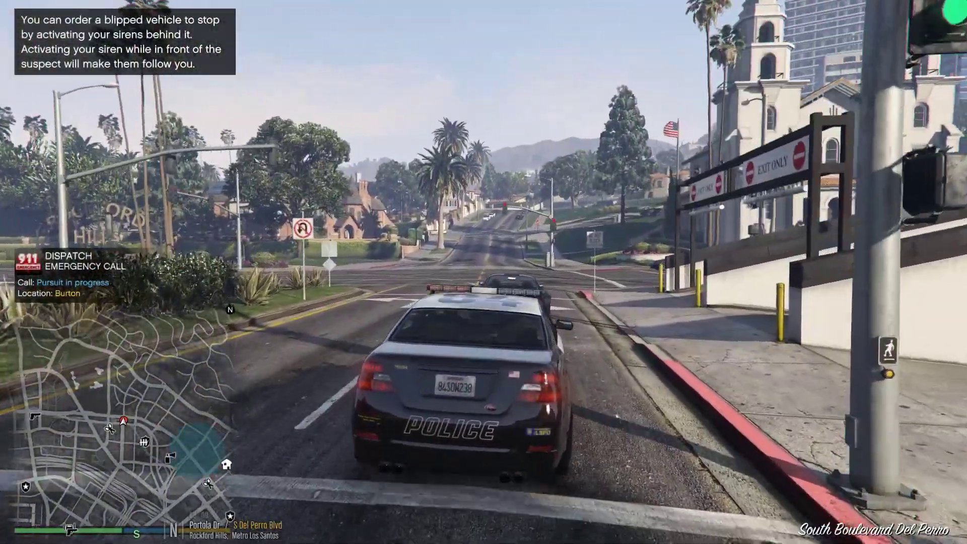
Follow the black sports car in the police cruiser and pull it over at the curb past Rockford Dr
{"action": "key", "text": "w"}
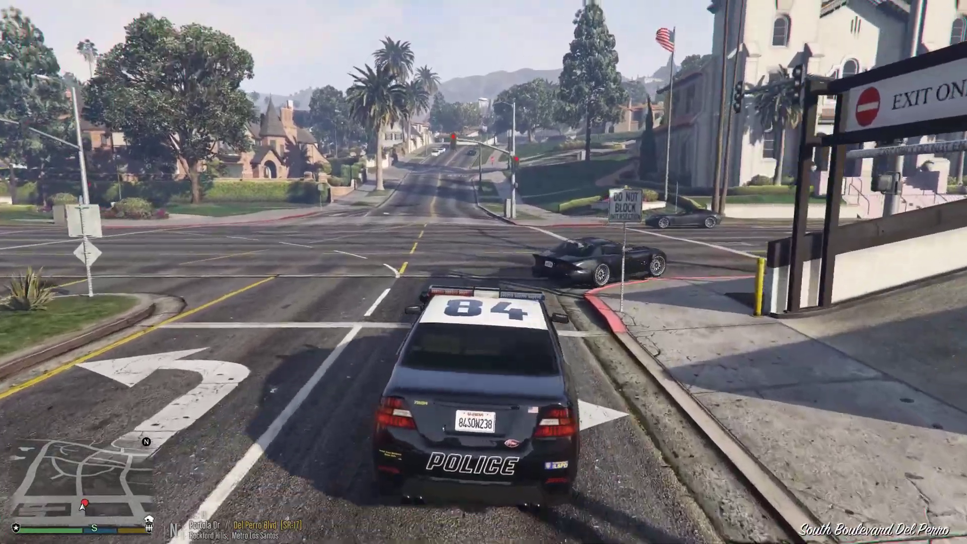
{"action": "key", "text": "d"}
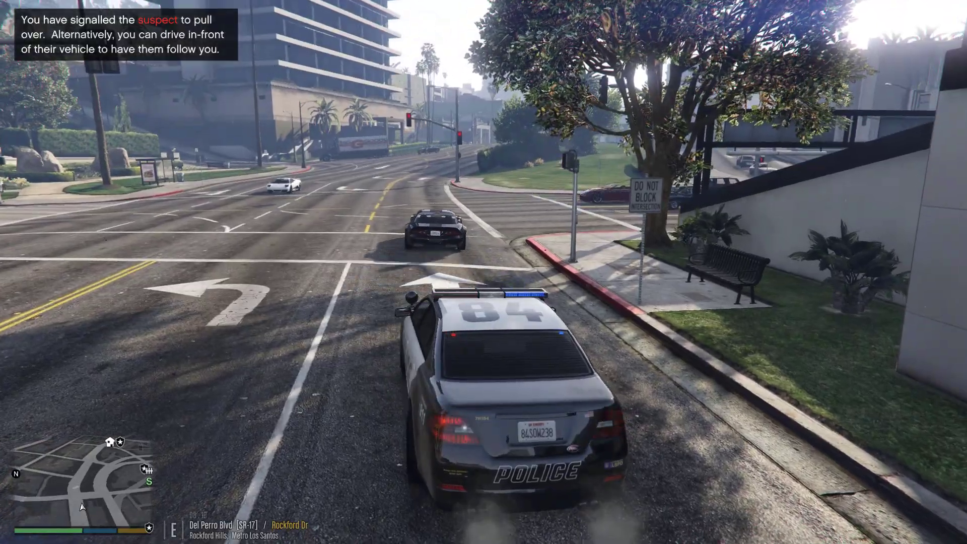
{"action": "key", "text": "w"}
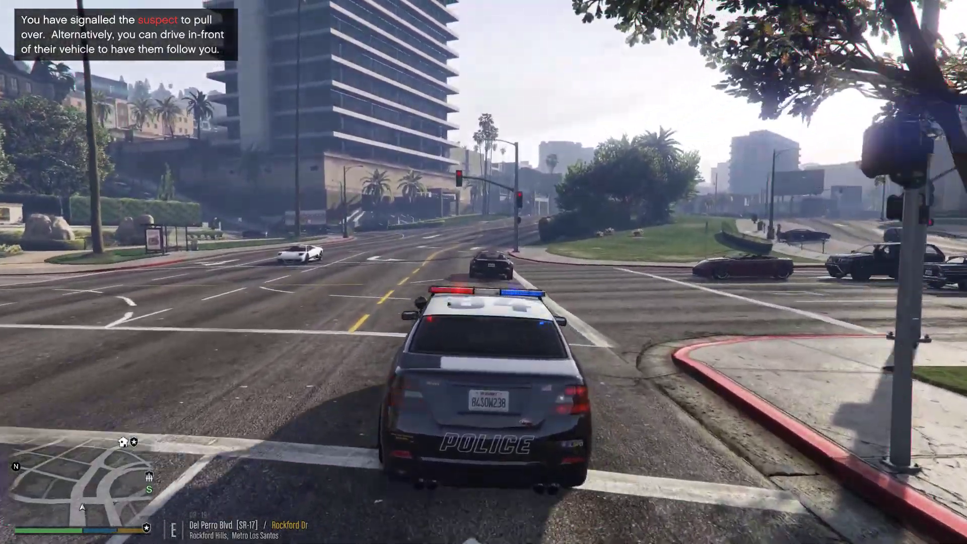
{"action": "key", "text": "w"}
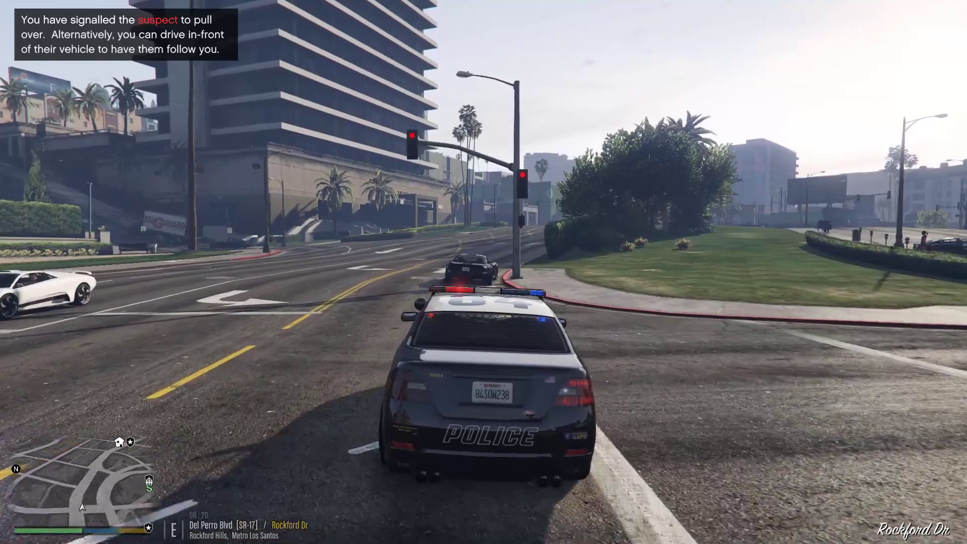
{"action": "key", "text": "w"}
{"action": "key", "text": "d"}
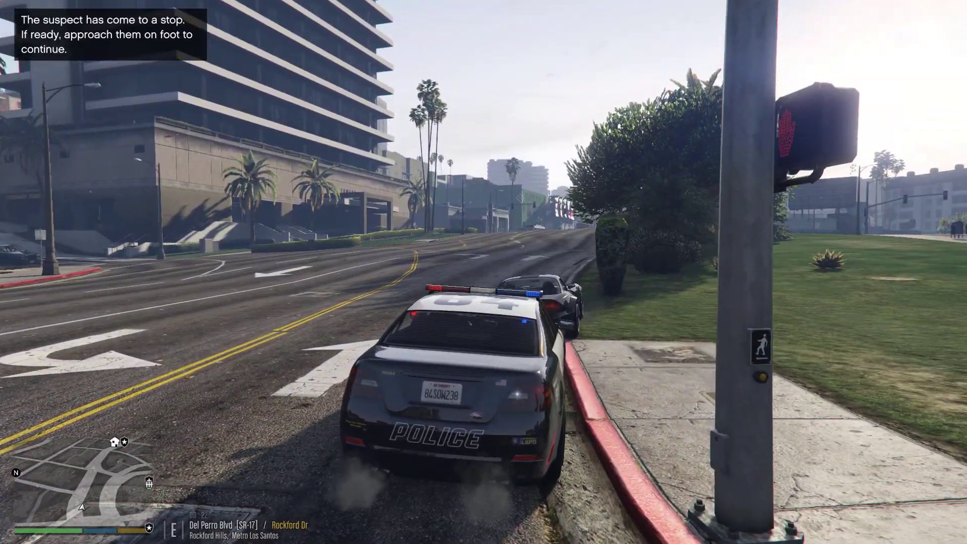
Approach the stopped car's driver on foot and ask for ID through the Traffic Stop options
{"action": "key", "text": "w"}
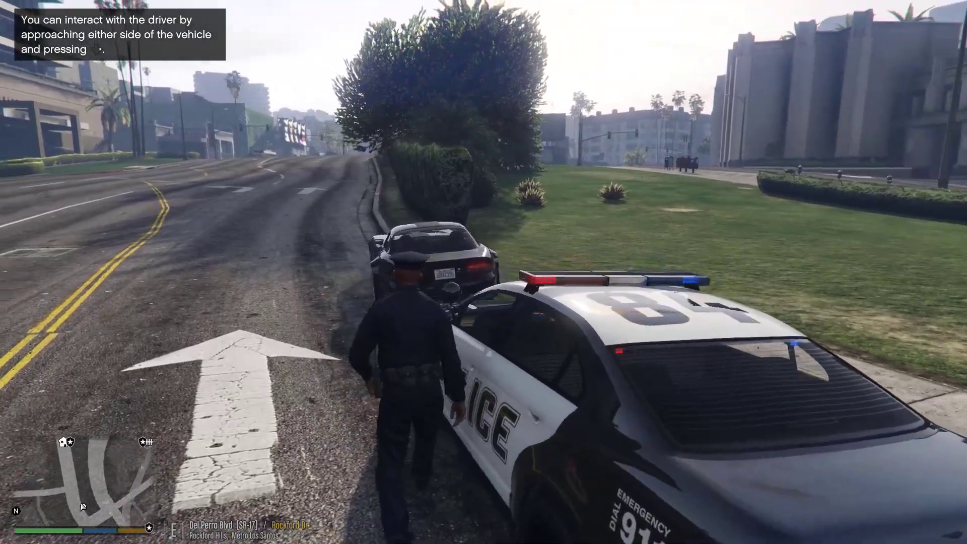
{"action": "key", "text": "w"}
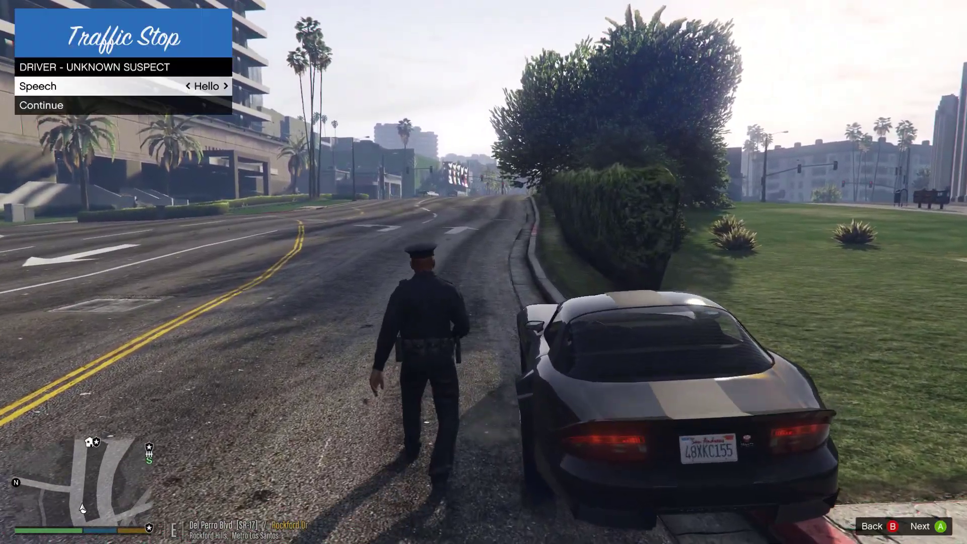
{"action": "key", "text": "Down"}
{"action": "key", "text": "Return"}
{"action": "key", "text": "Down"}
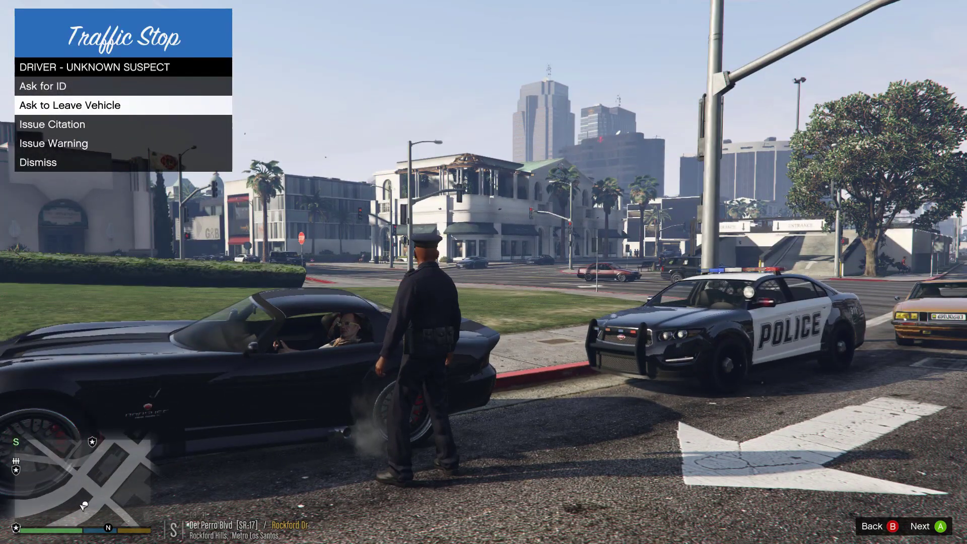
{"action": "key", "text": "BackSpace"}
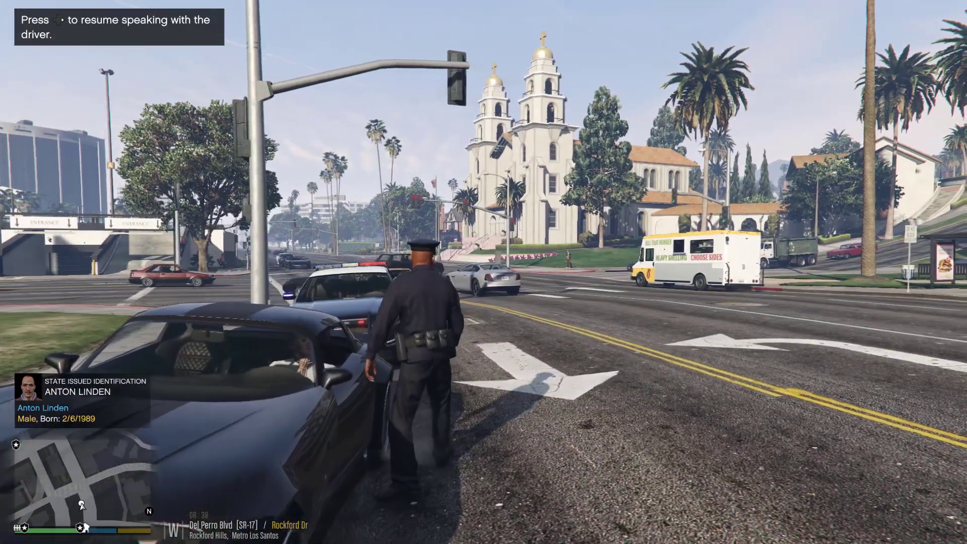
Walk back from the stopped car to the driver's side of the police cruiser
{"action": "key", "text": "w"}
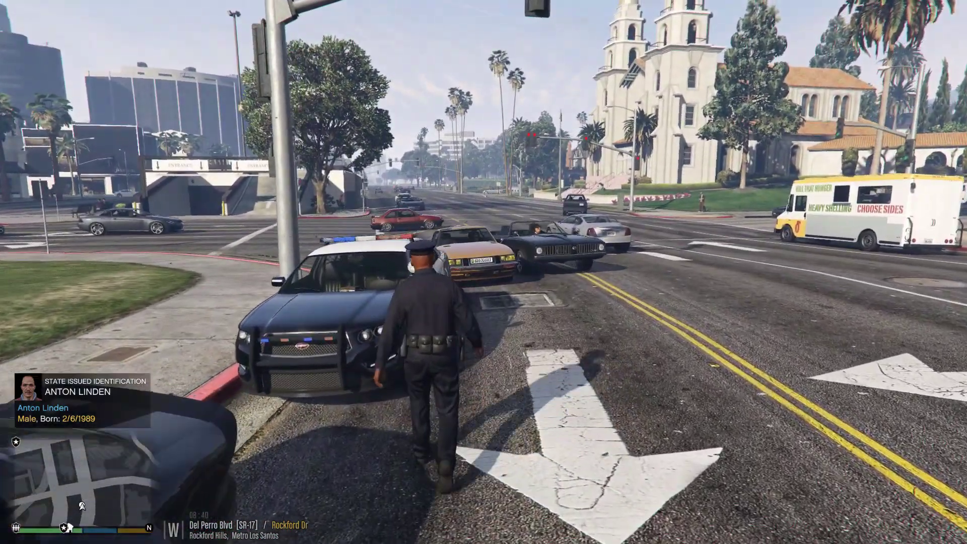
{"action": "key", "text": "w"}
{"action": "key", "text": "w"}
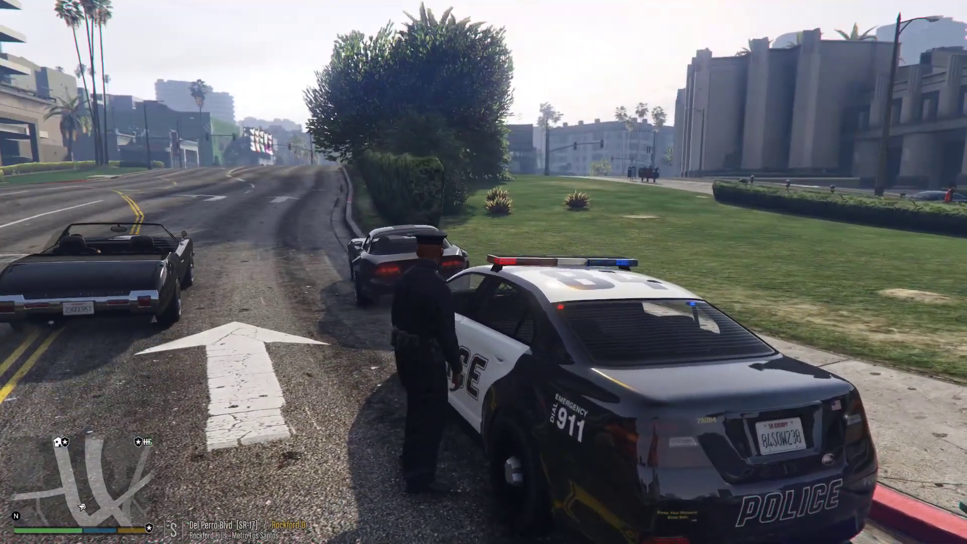